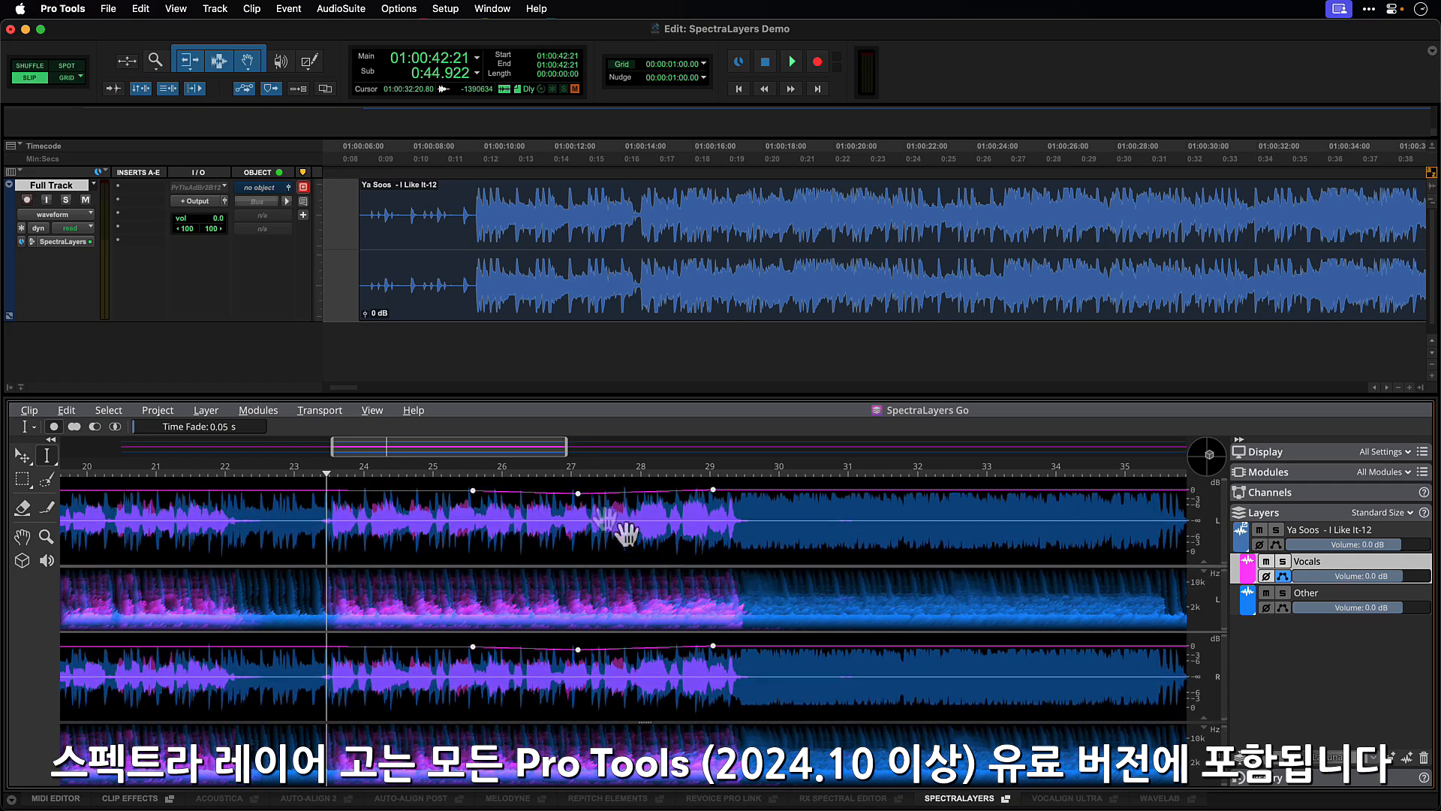
# Reshape the Vocals layer's volume envelope by lowering its middle node and moving the first dip node earlier
pyautogui.moveTo(578, 492); pyautogui.dragTo(573, 514)
pyautogui.moveTo(473, 491); pyautogui.dragTo(362, 491)
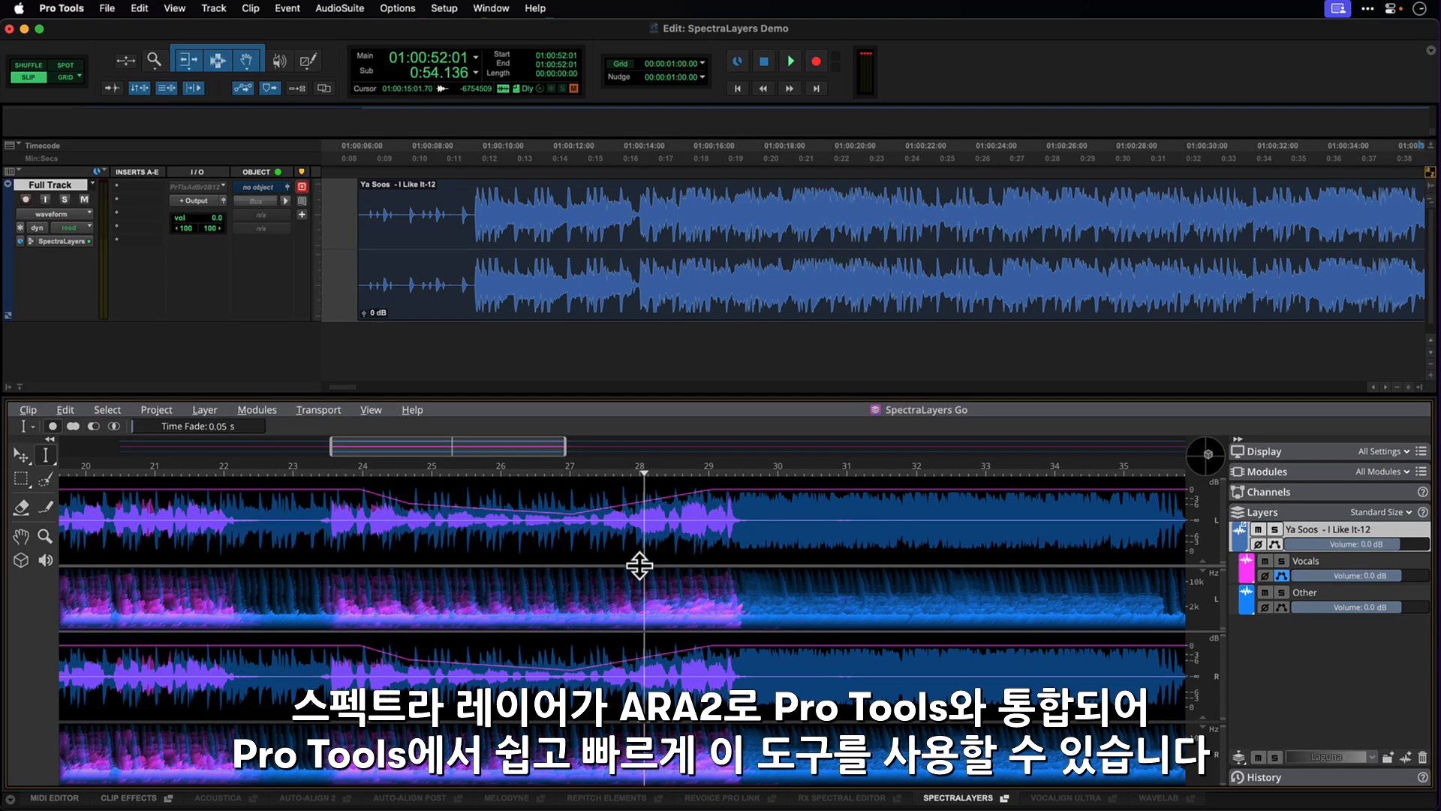
pyautogui.moveTo(640, 563); pyautogui.dragTo(653, 508)
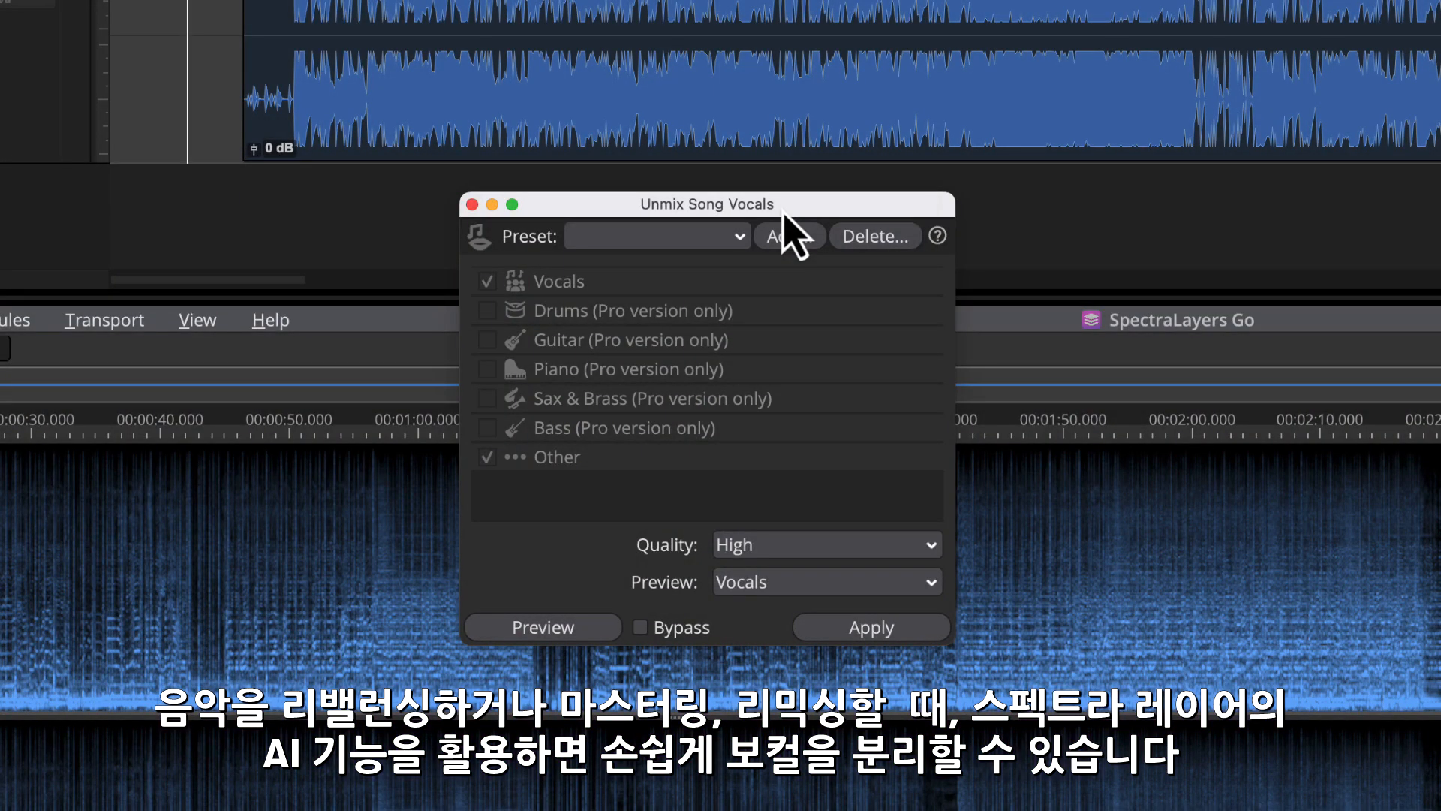
# Separate the song into Vocals and Other with Unmix Song Vocals and place both layers on Track 1 and Track 2
pyautogui.click(810, 548)
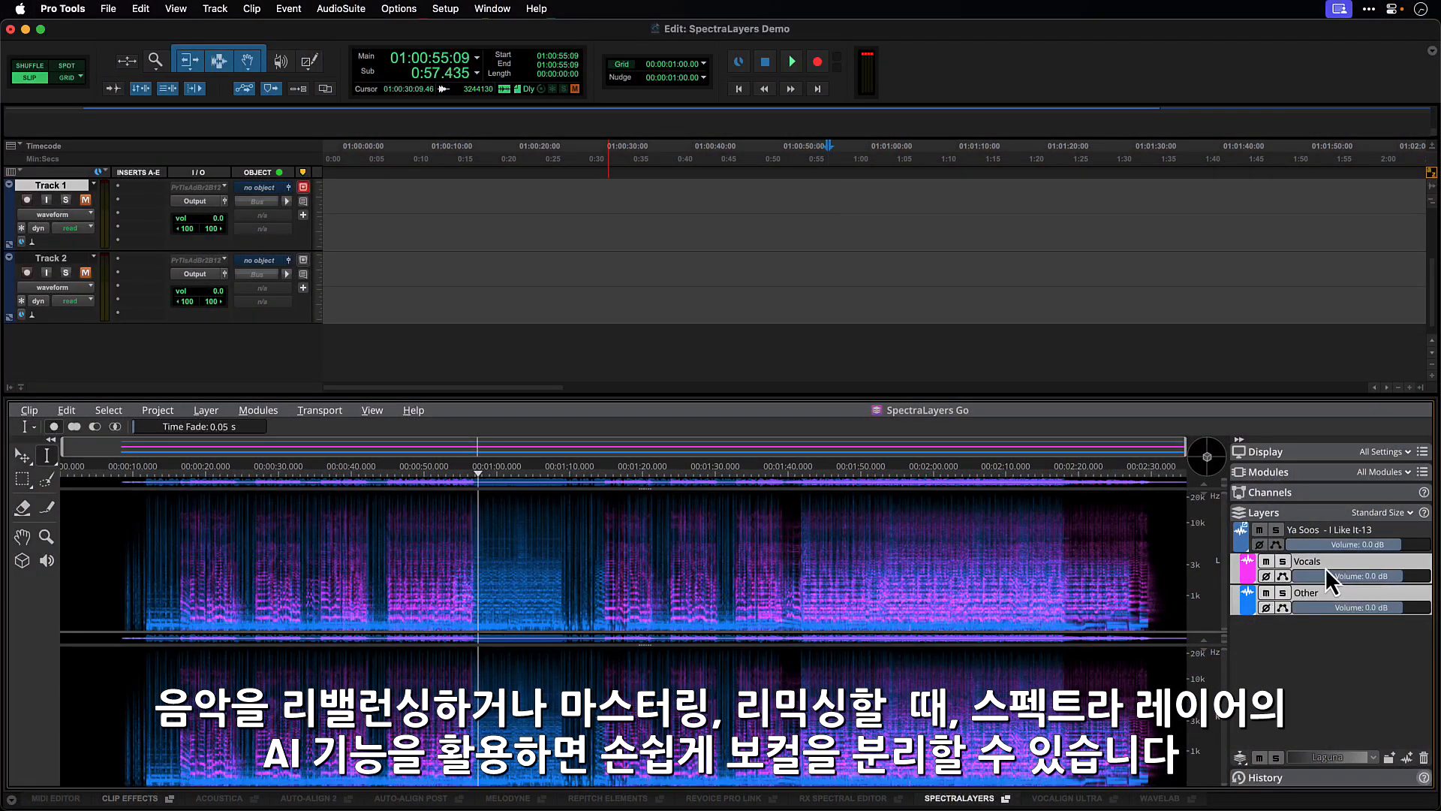
pyautogui.moveTo(1326, 568); pyautogui.dragTo(368, 225)
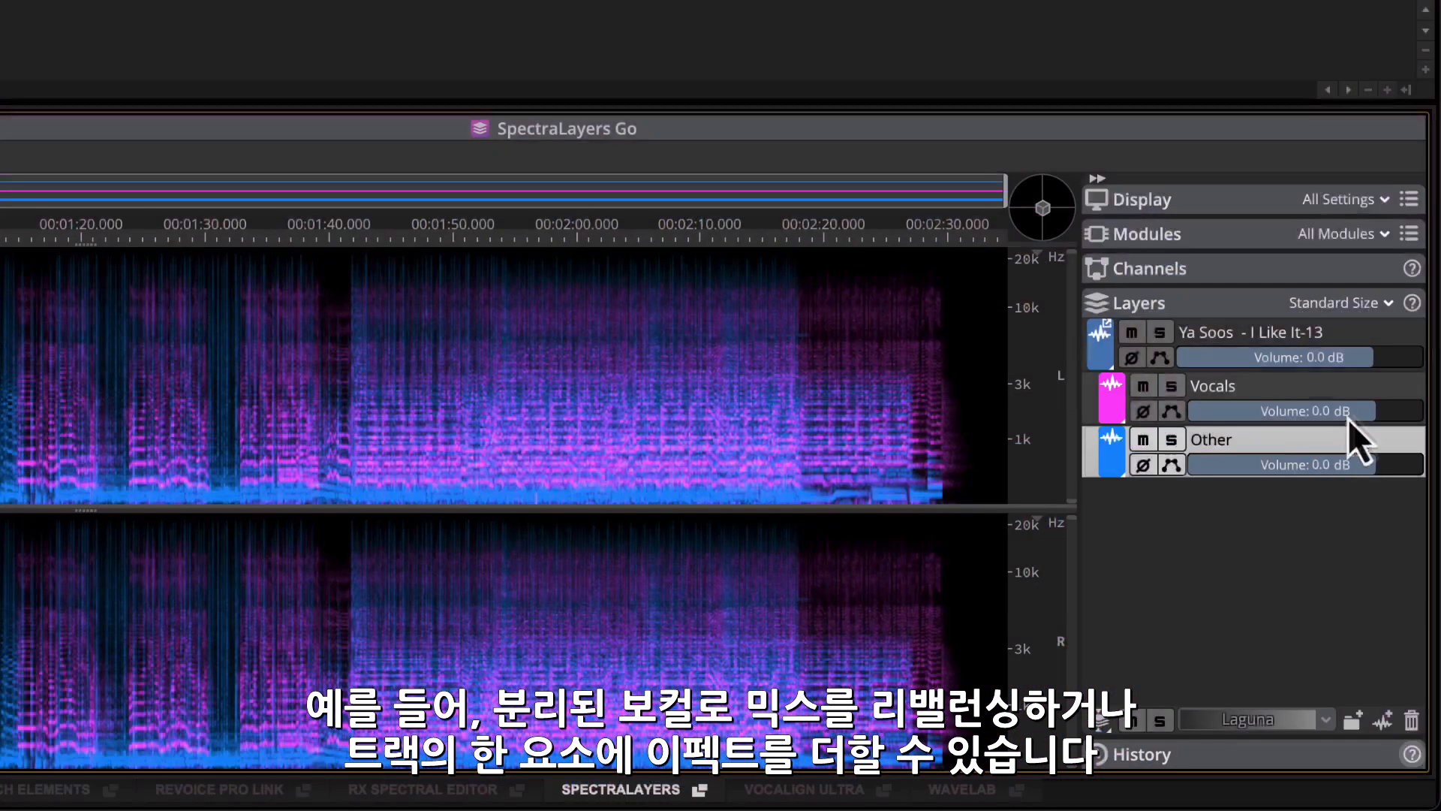
# Lower the Vocals layer's volume and raise the input gain of the D-Verb reverb on Track 2
pyautogui.moveTo(1360, 410); pyautogui.dragTo(1310, 419)
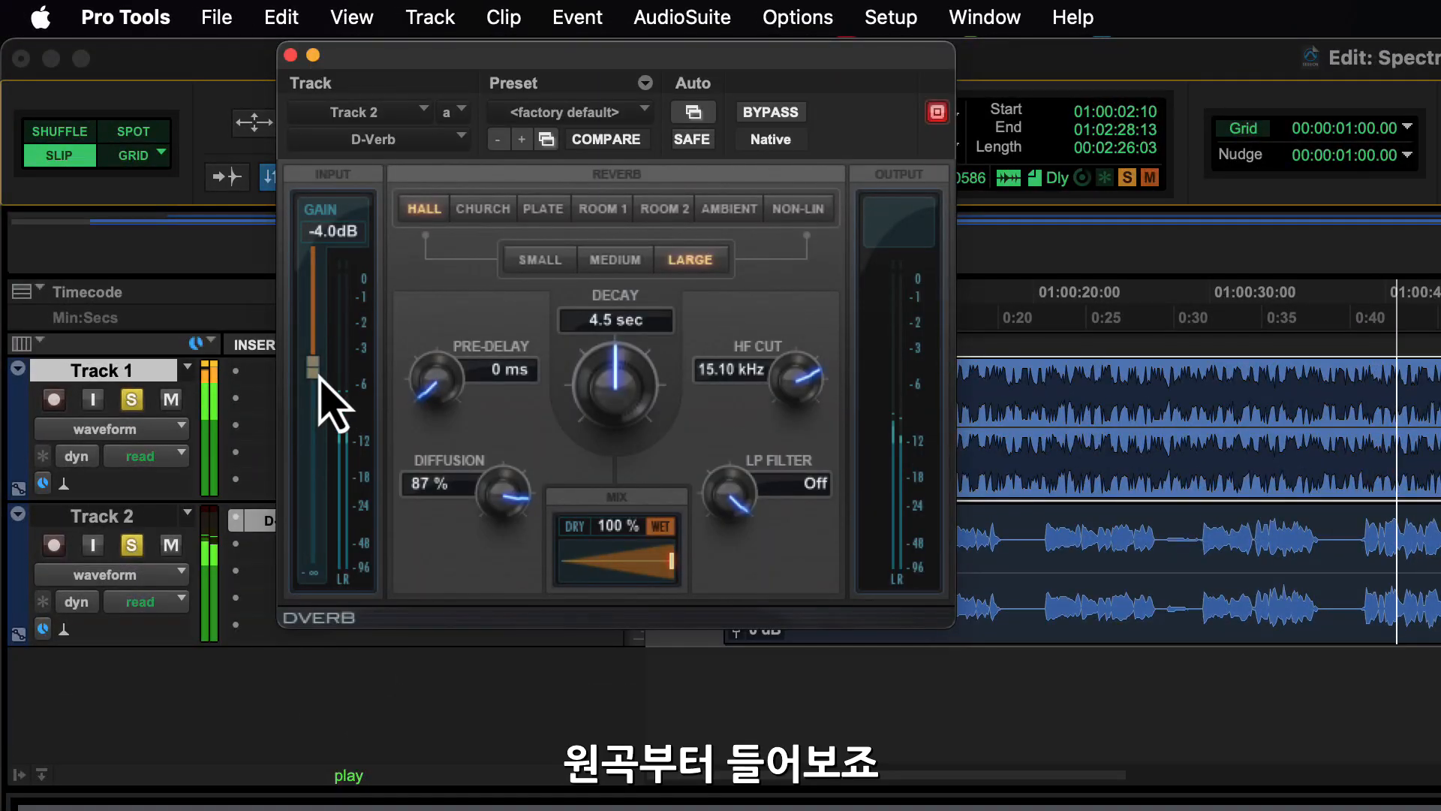
pyautogui.moveTo(314, 372); pyautogui.dragTo(313, 278)
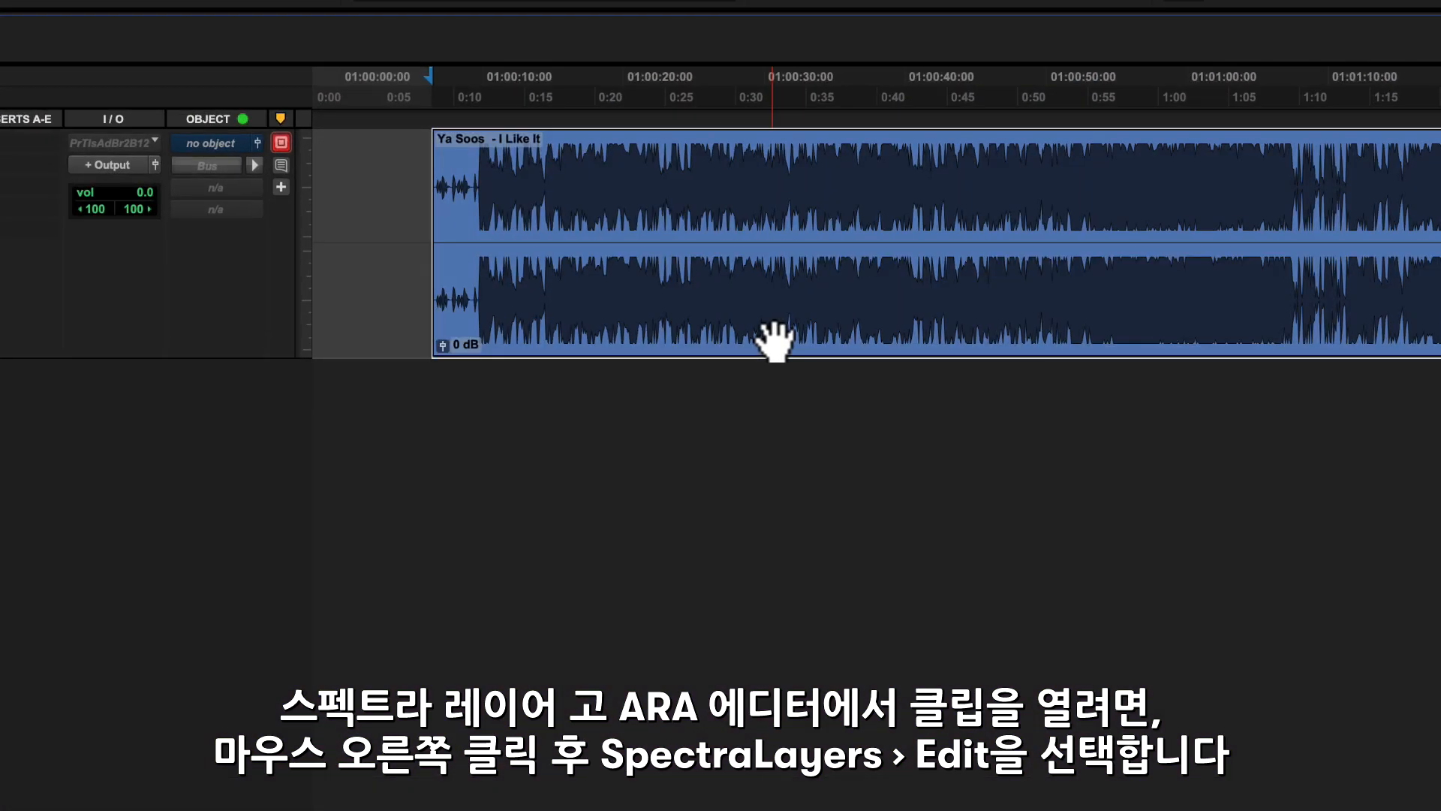
# Open the "Ya Soos - I Like It" clip for editing in SpectraLayers
pyautogui.rightClick(774, 340)
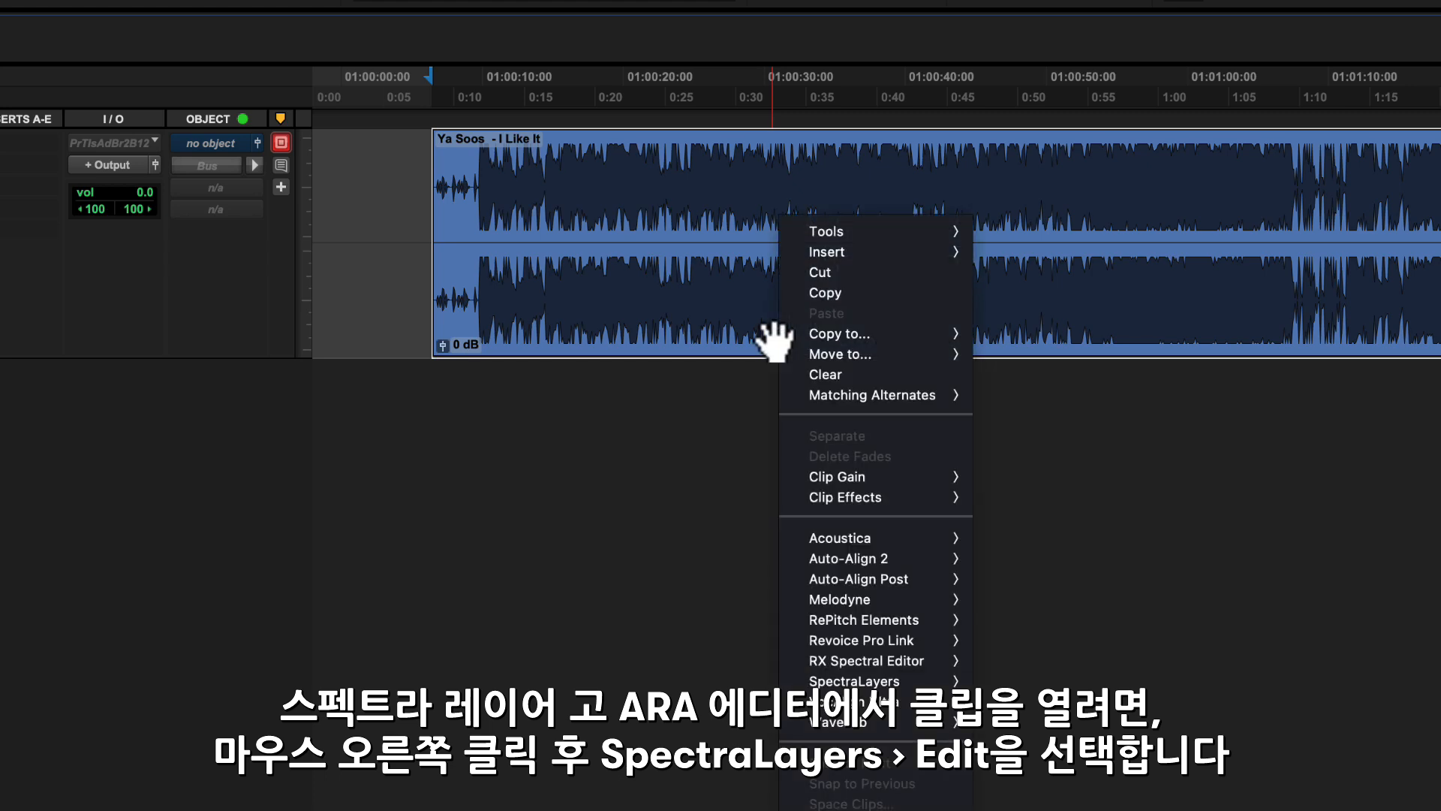
pyautogui.moveTo(851, 683)
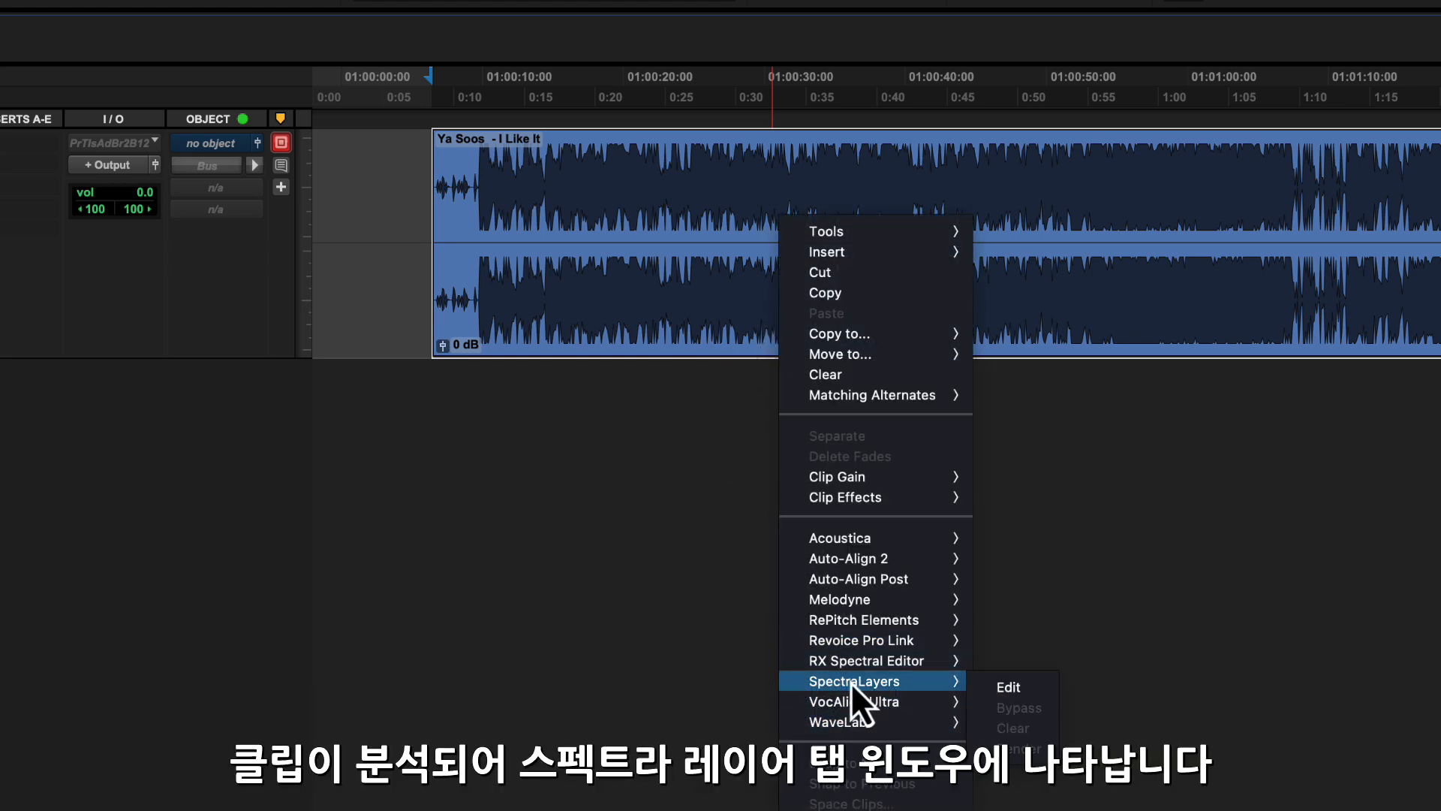
pyautogui.click(999, 688)
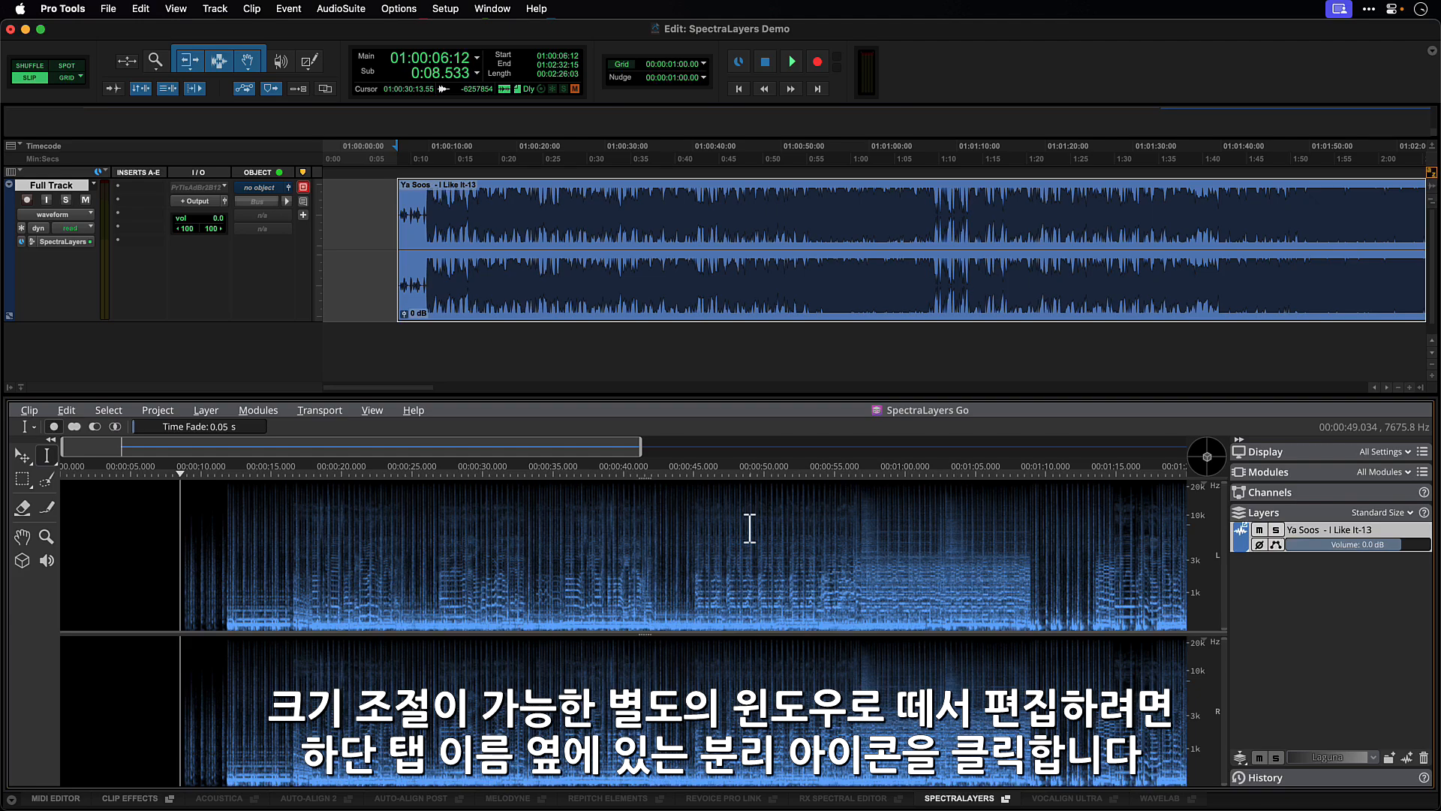
# Detach the SpectraLayers editor into its own window and resize that window
pyautogui.click(1006, 798)
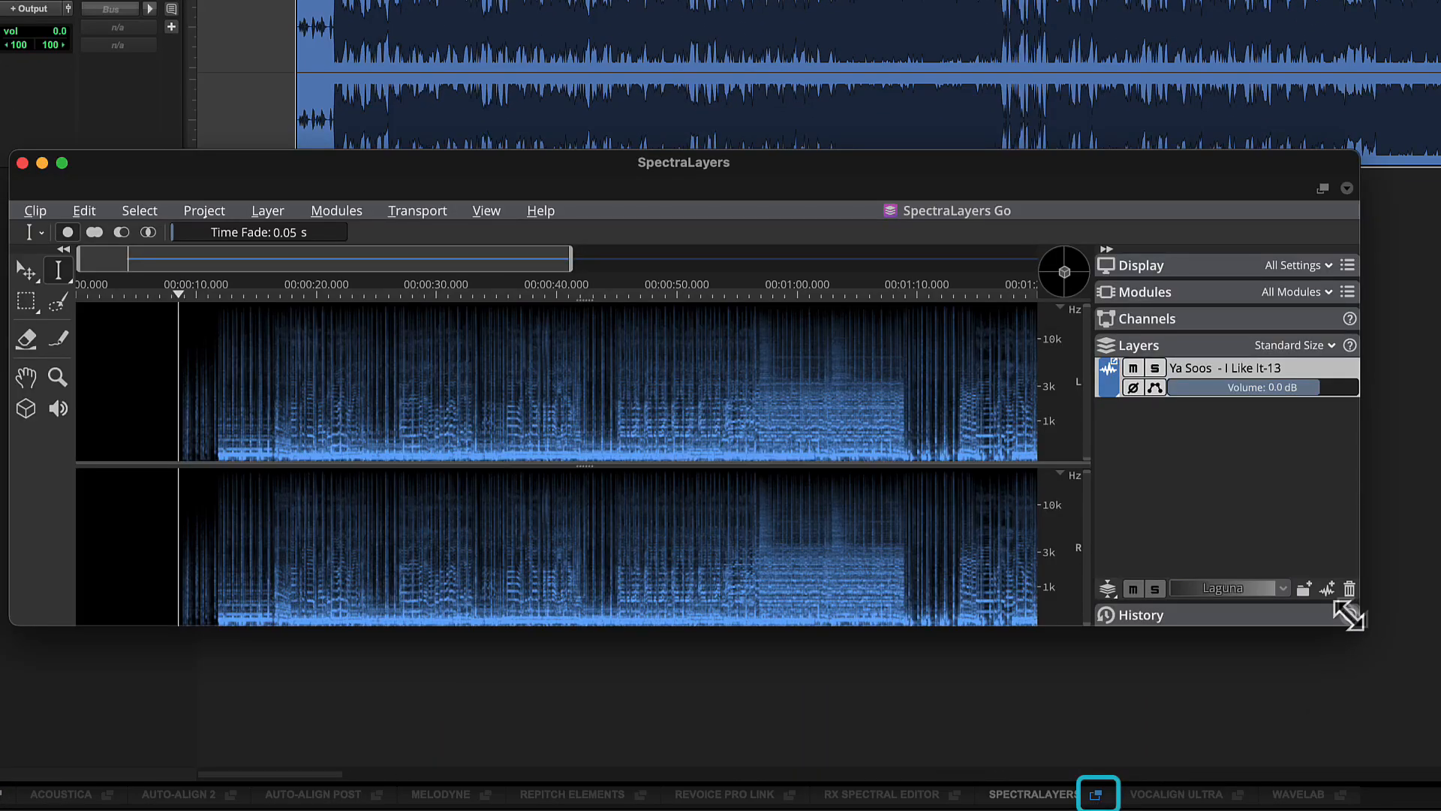
pyautogui.moveTo(1356, 617); pyautogui.dragTo(737, 573)
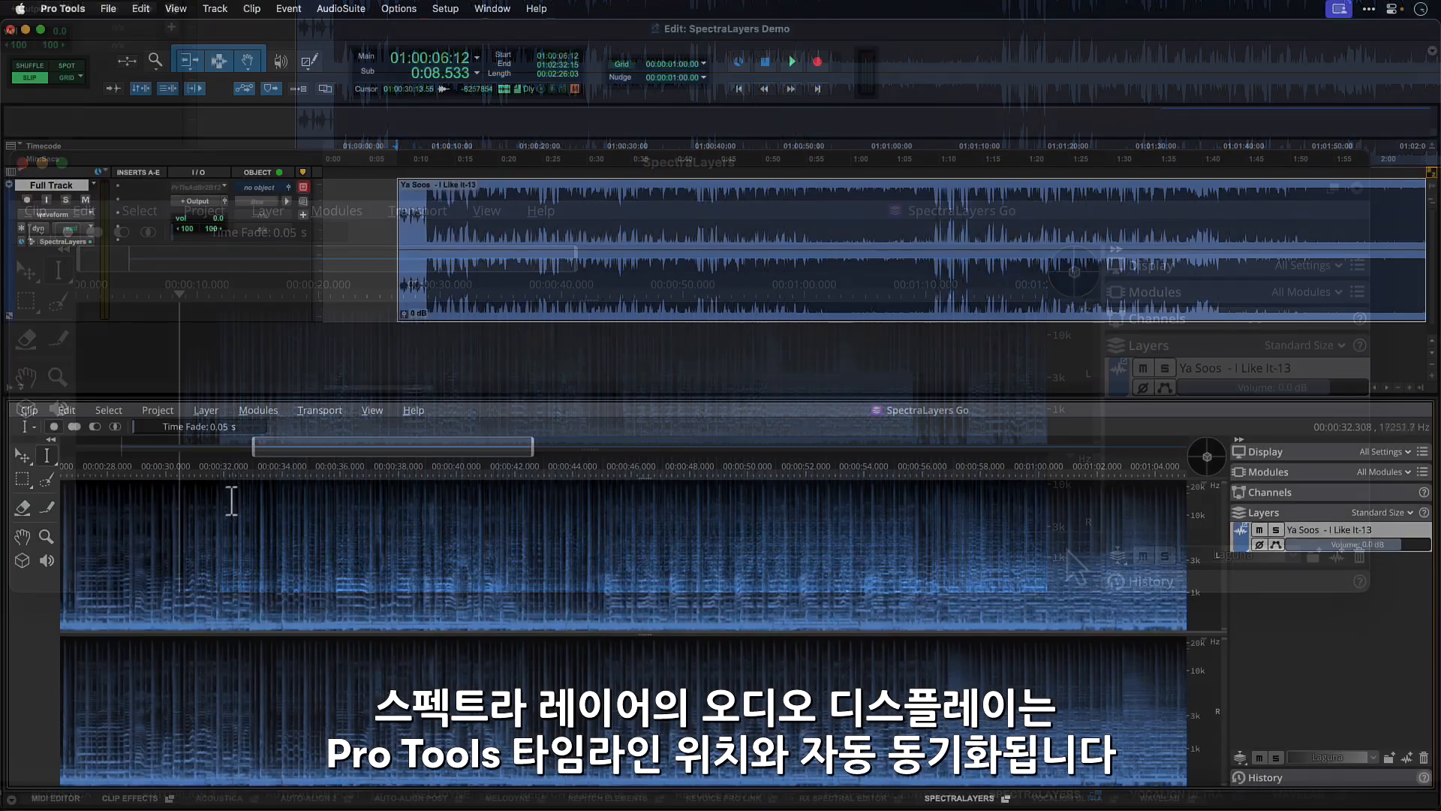
# Play the clip from a chosen point in the spectrogram and change how much of the timeline the display shows
pyautogui.click(229, 500)
pyautogui.press('space')
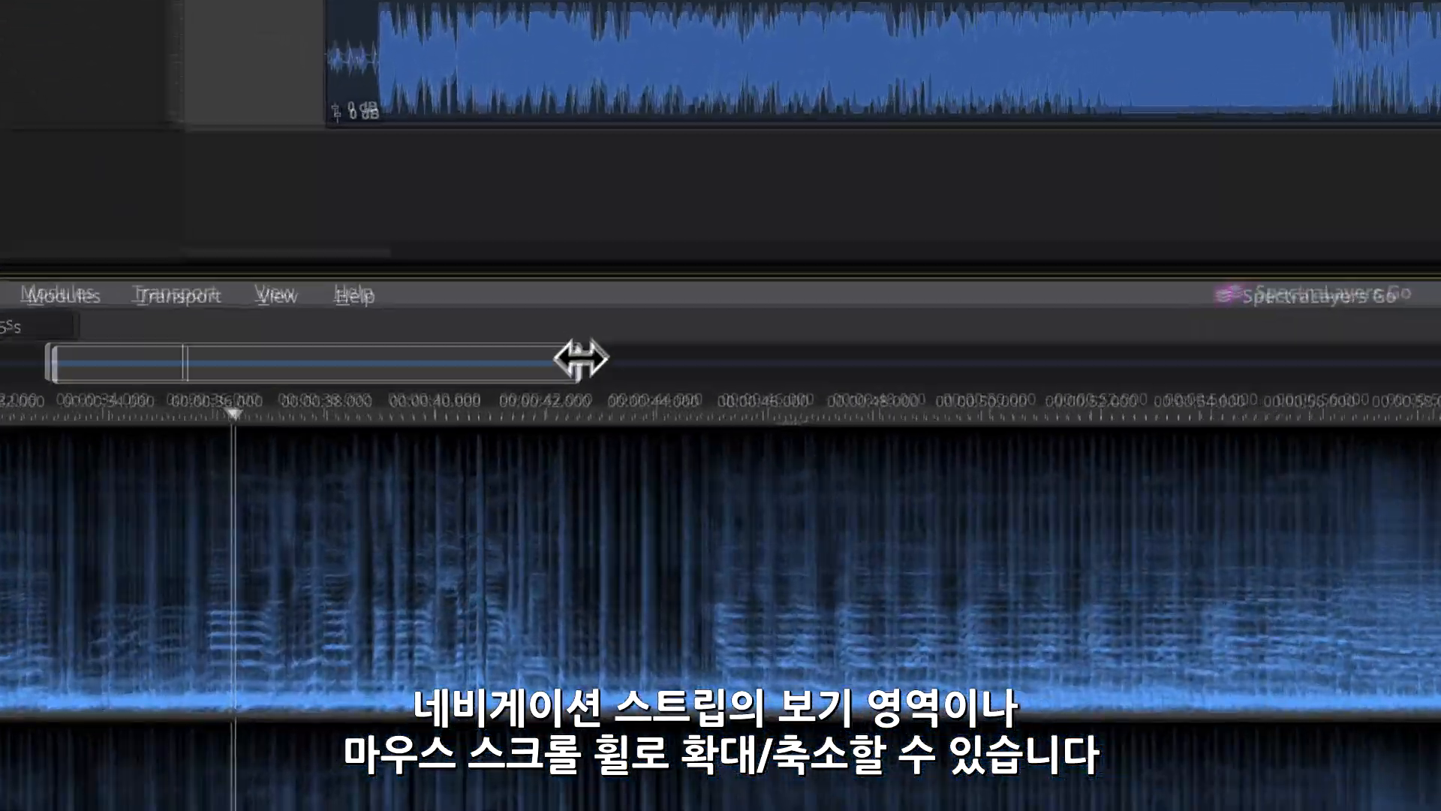
pyautogui.moveTo(581, 359); pyautogui.dragTo(1398, 378)
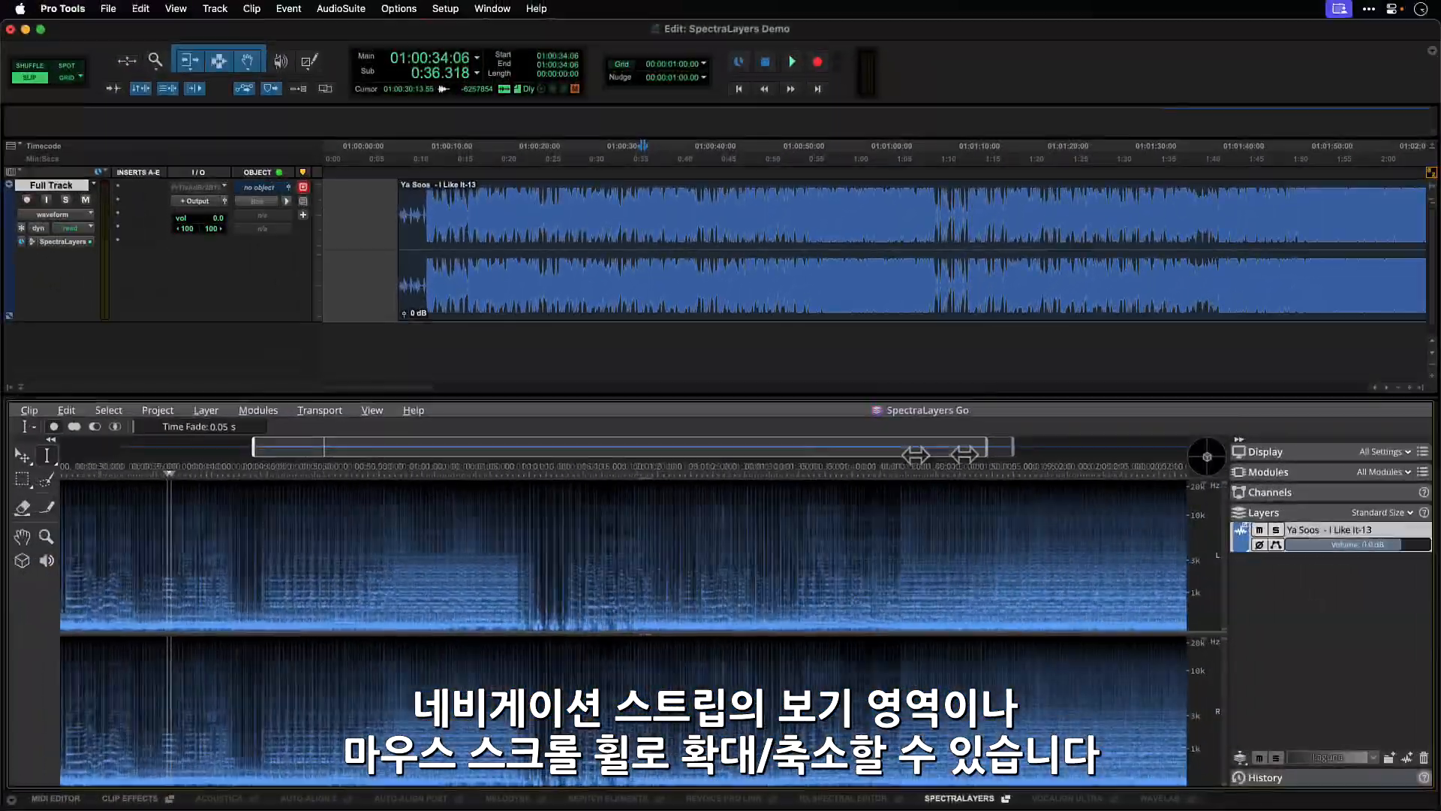
pyautogui.moveTo(916, 454); pyautogui.dragTo(531, 447)
pyautogui.scroll(-5, 423, 544)
pyautogui.scroll(-3, 423, 544)
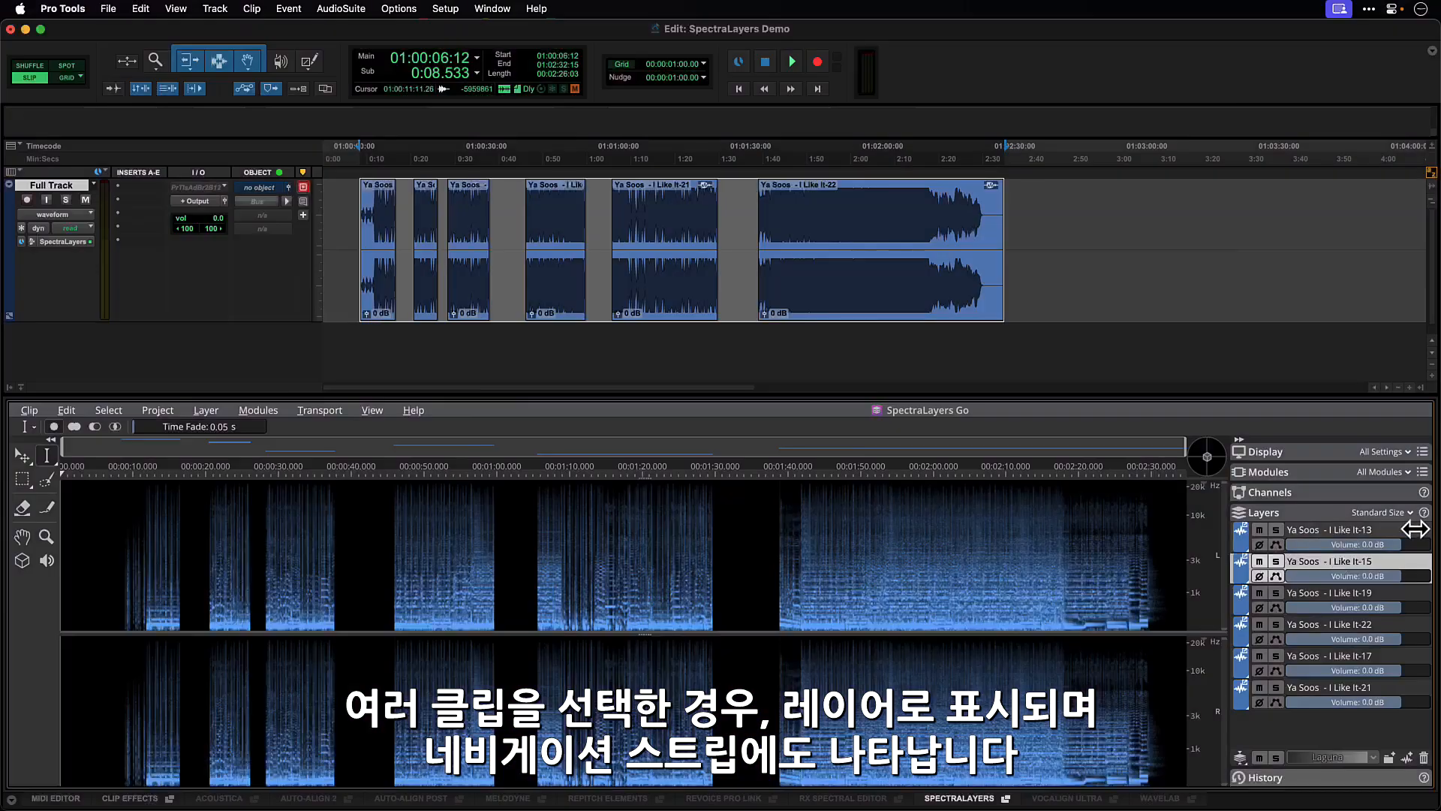
# Select individual clip layers to compare their positions in the navigation strip and spectrogram
pyautogui.click(1418, 530)
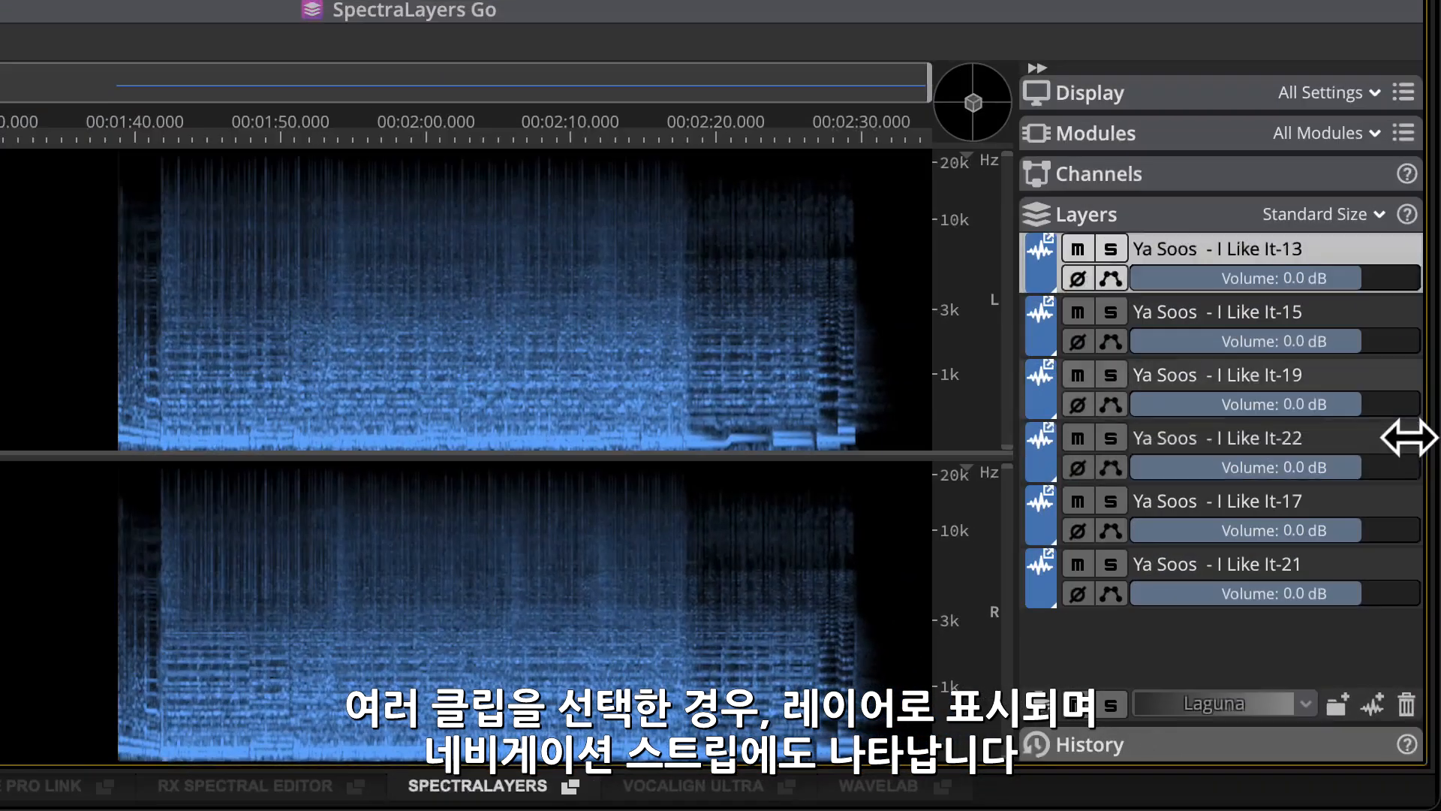
pyautogui.click(1424, 624)
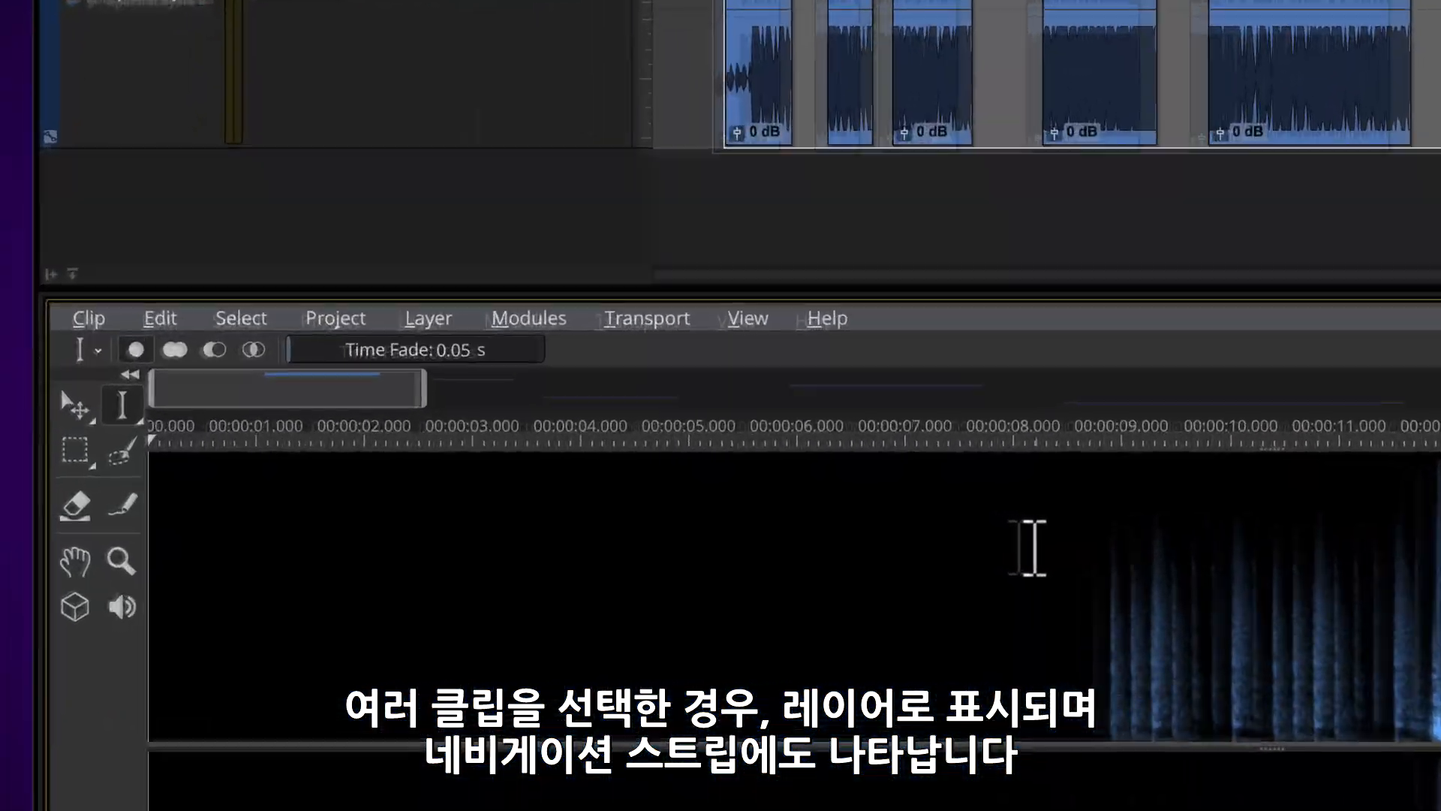
pyautogui.scroll(-10, 623, 533)
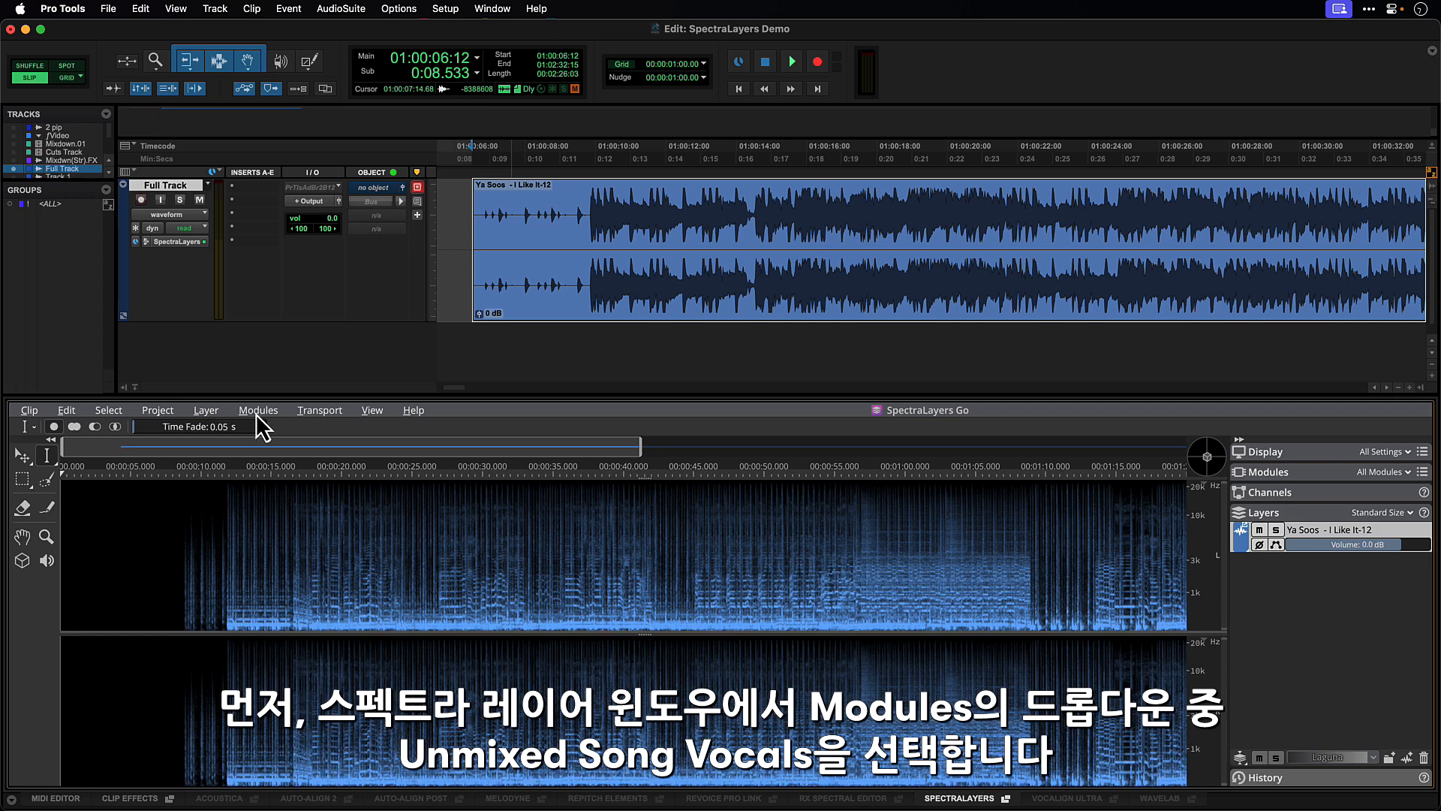
# Separate the "I Like It-12" clip into Vocals and Other layers with Unmix Song Vocals at High quality
pyautogui.click(255, 413)
pyautogui.click(242, 447)
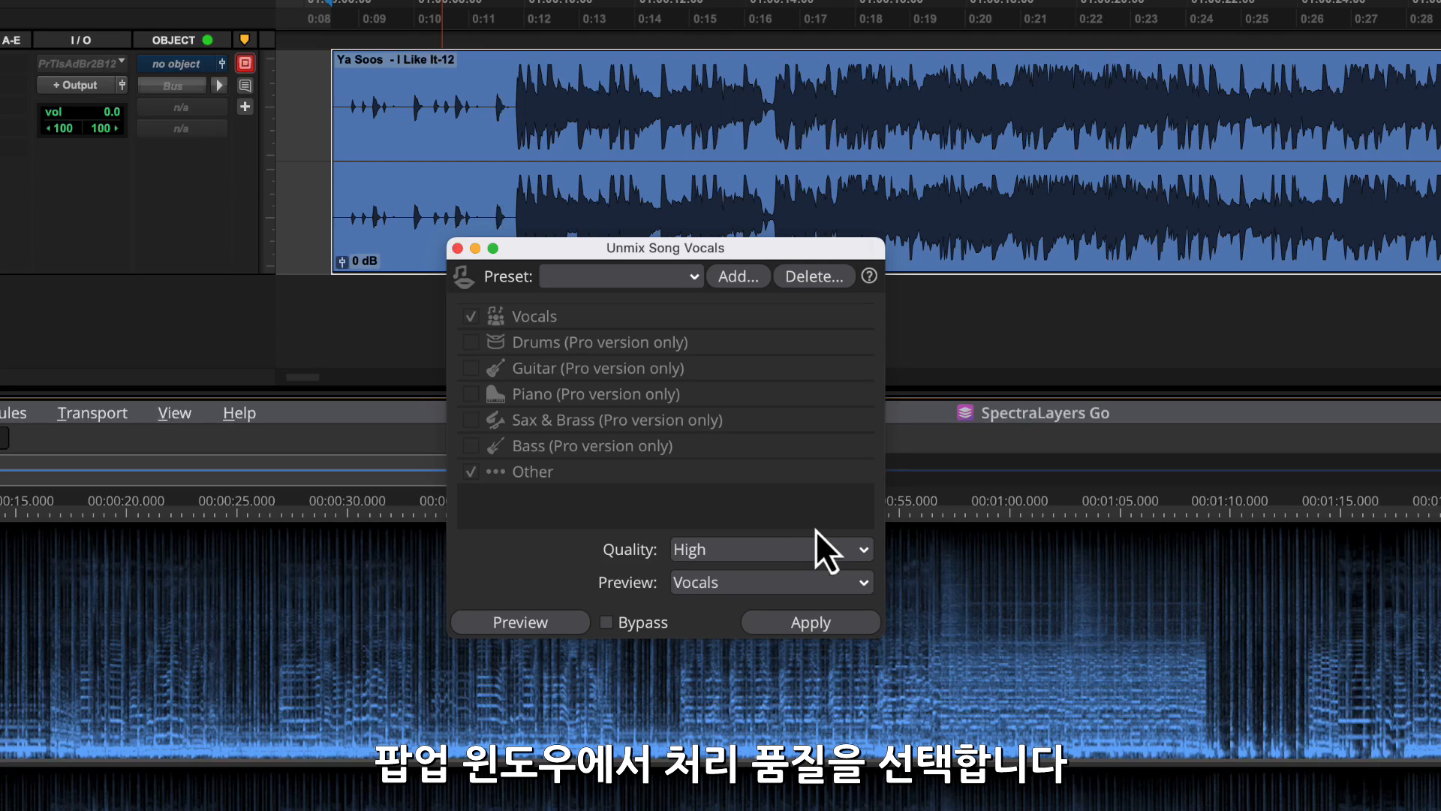
pyautogui.click(827, 557)
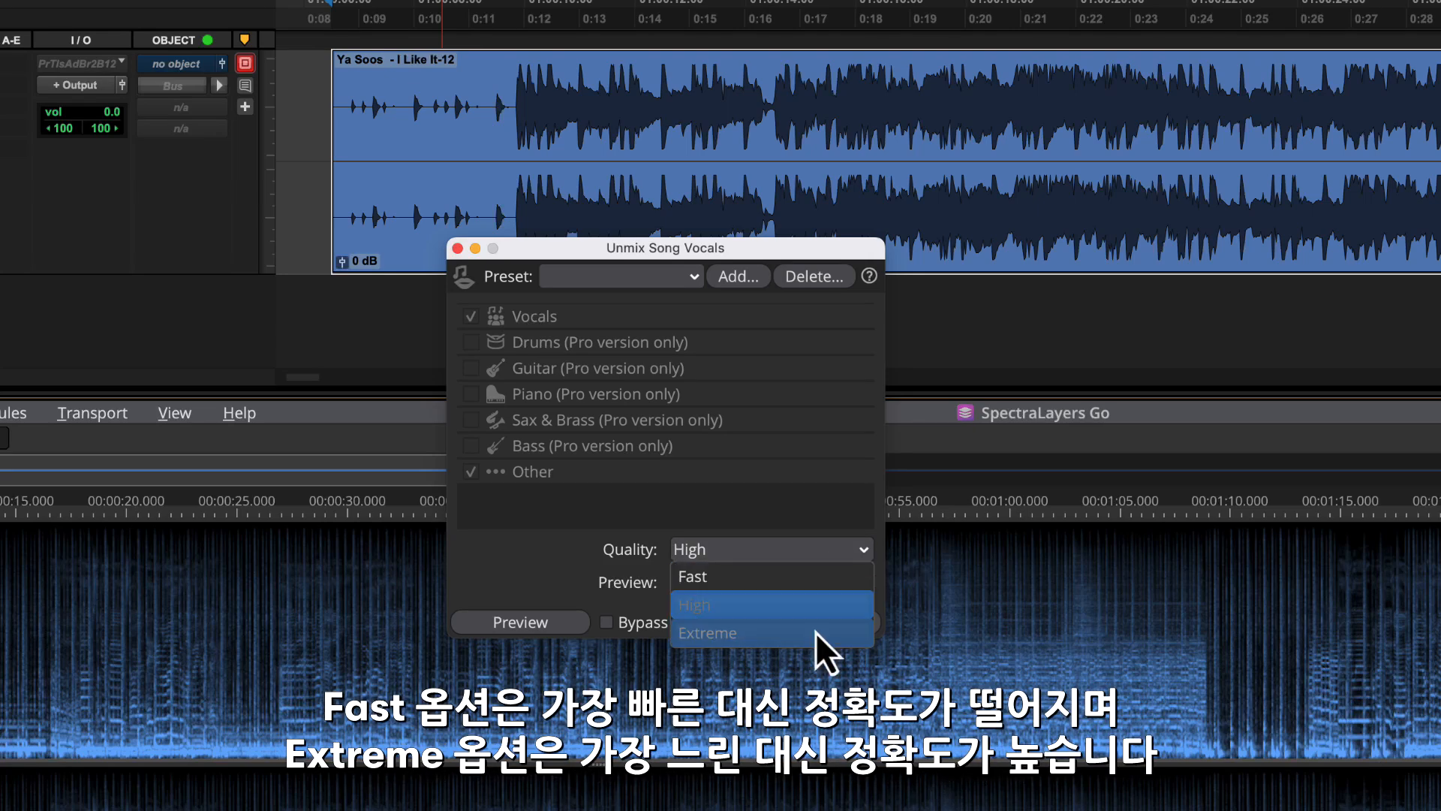
pyautogui.click(792, 607)
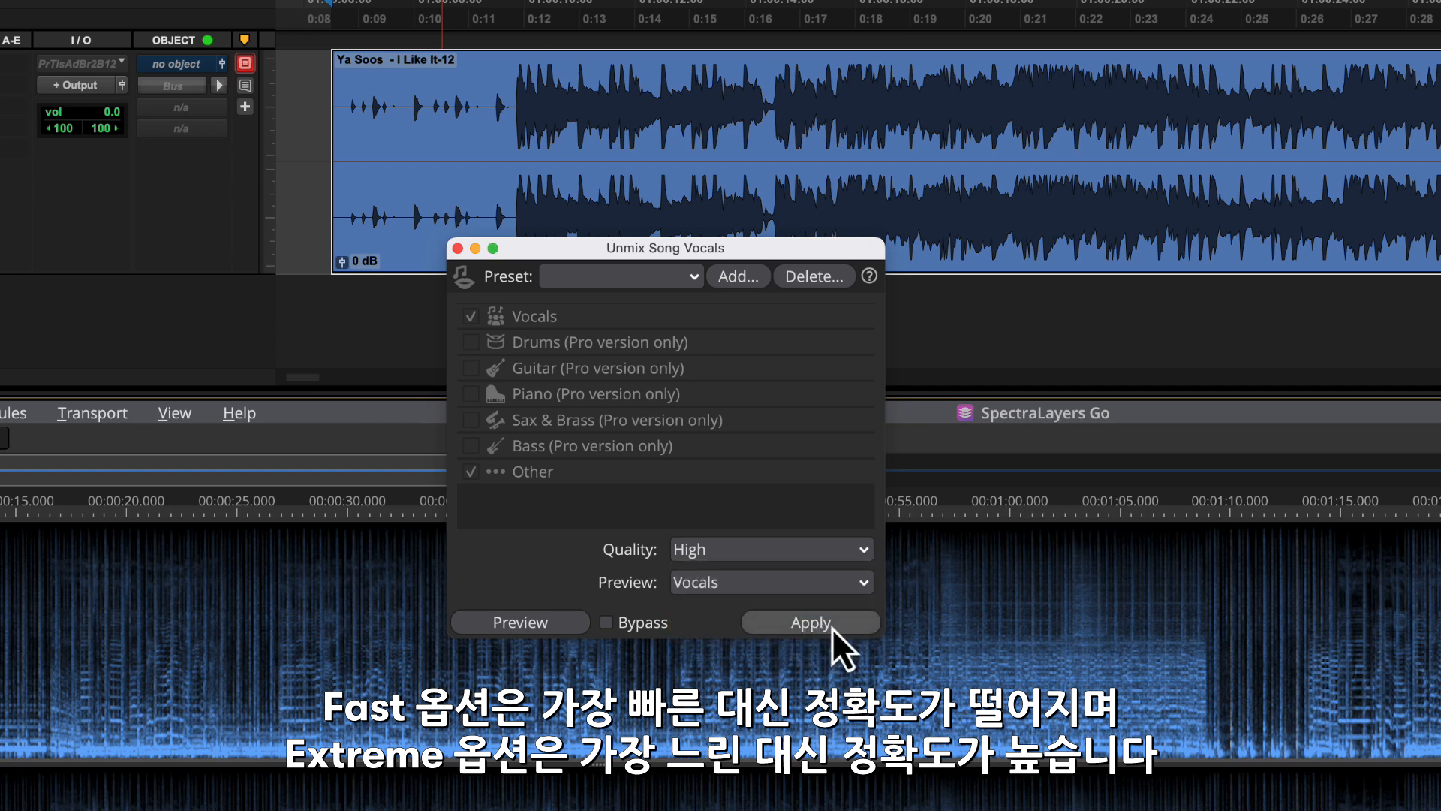
pyautogui.click(831, 628)
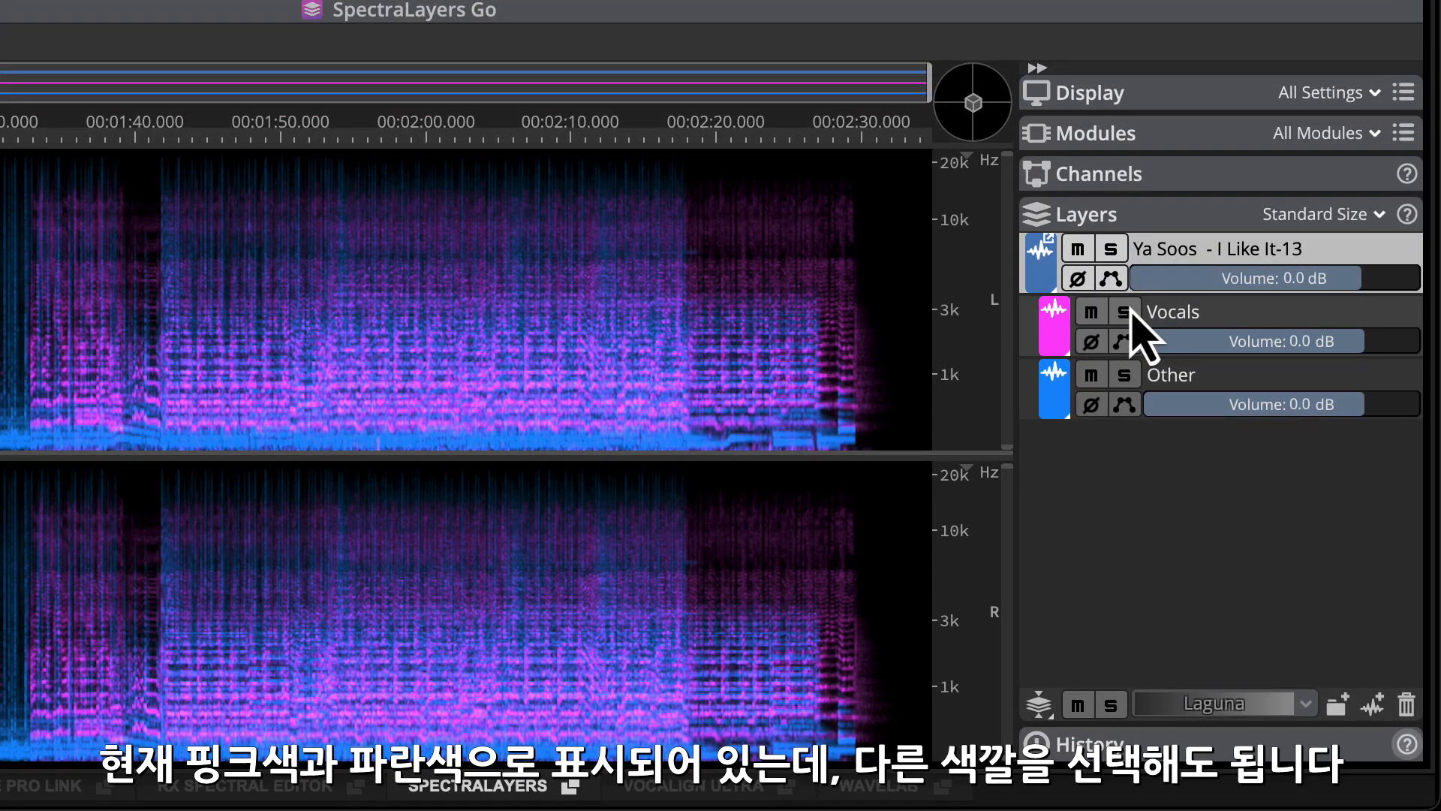
# Look at the colour choices offered for the Vocals and Other layers
pyautogui.click(1159, 373)
pyautogui.click(1055, 340)
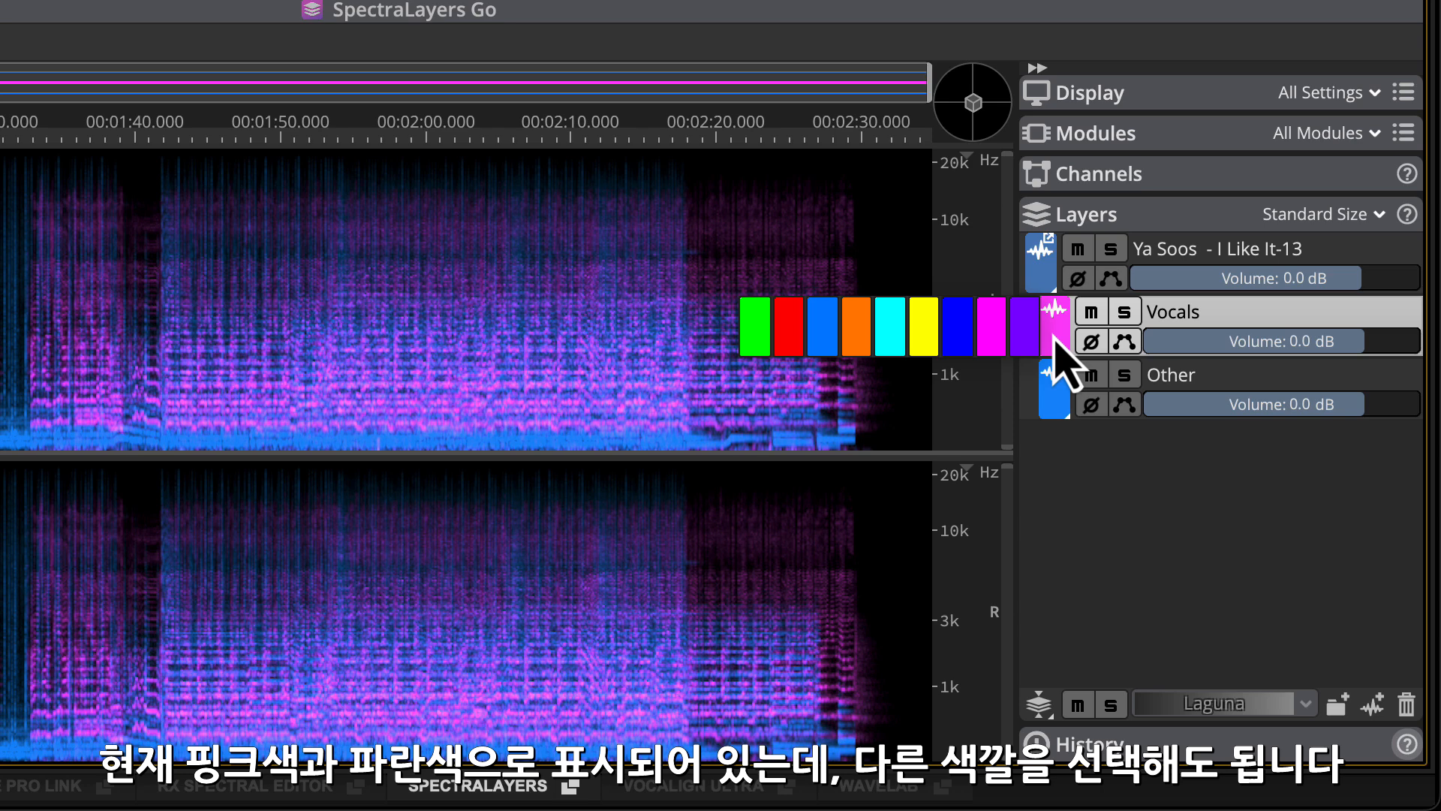
pyautogui.click(1068, 401)
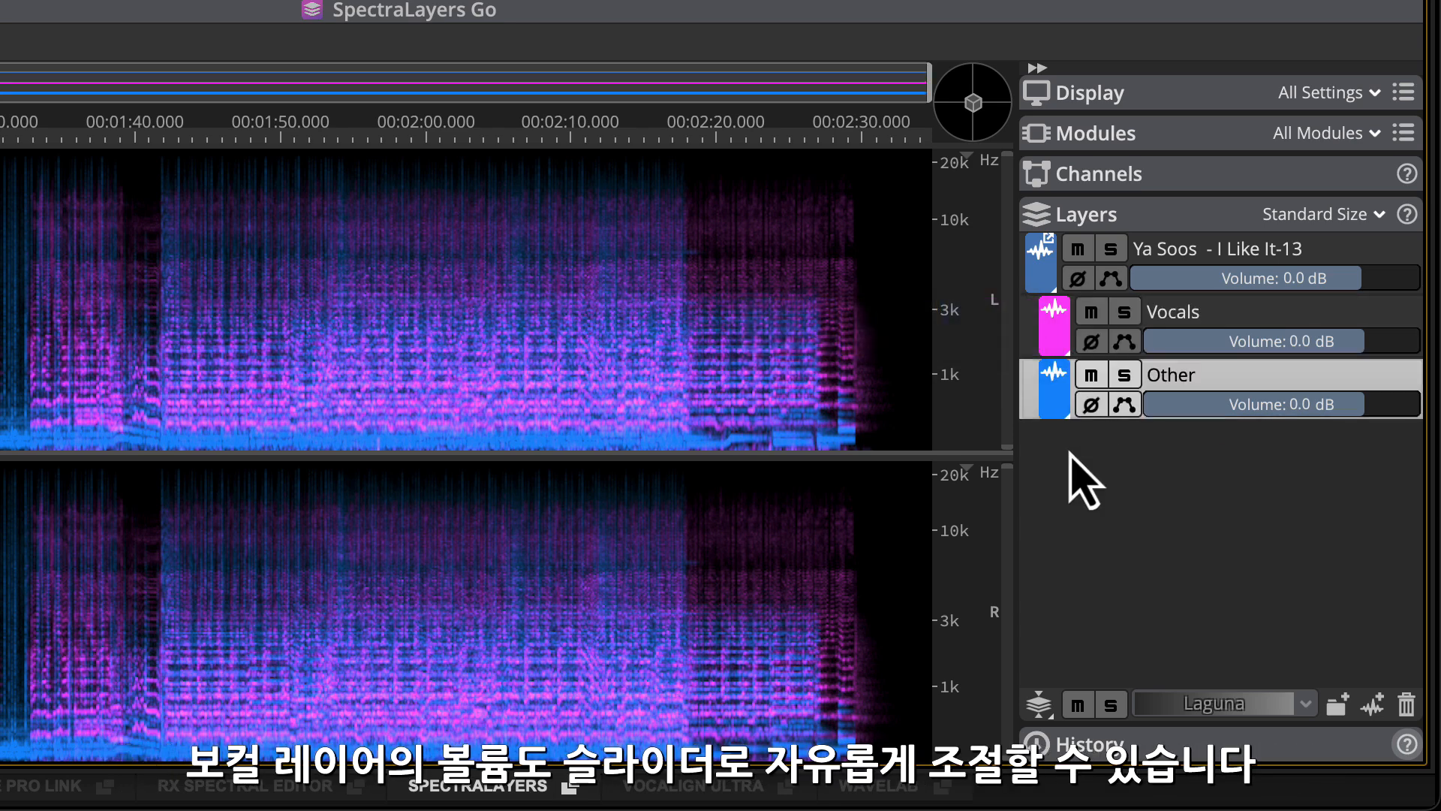
# Try the Vocals layer's volume, mute and solo controls, switching mute and solo back off
pyautogui.moveTo(1355, 342)
pyautogui.mouseDown()
pyautogui.moveTo(1213, 354)
pyautogui.moveTo(1363, 345)
pyautogui.mouseUp()
pyautogui.click(1091, 314)
pyautogui.click(1093, 316)
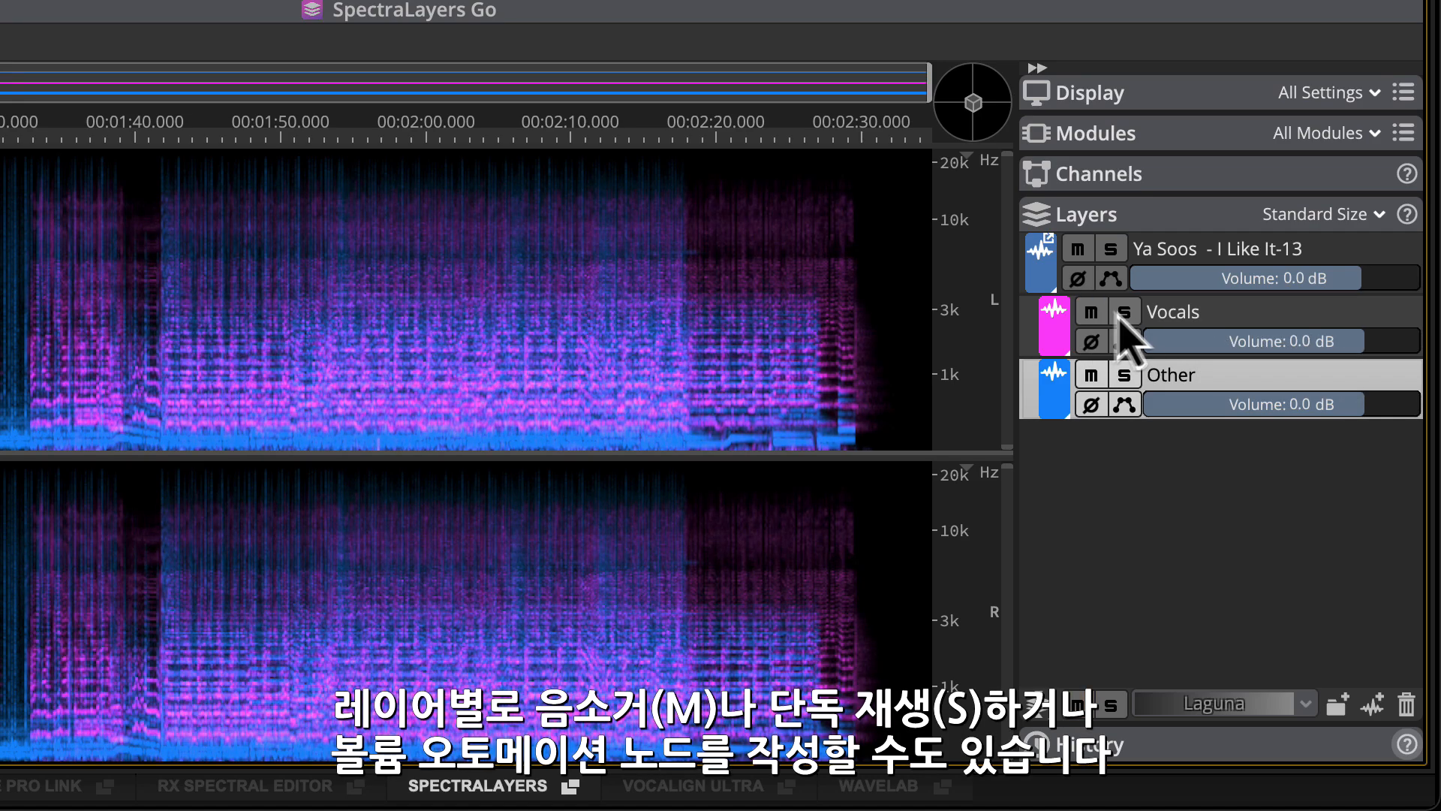
pyautogui.click(1125, 314)
pyautogui.click(1130, 319)
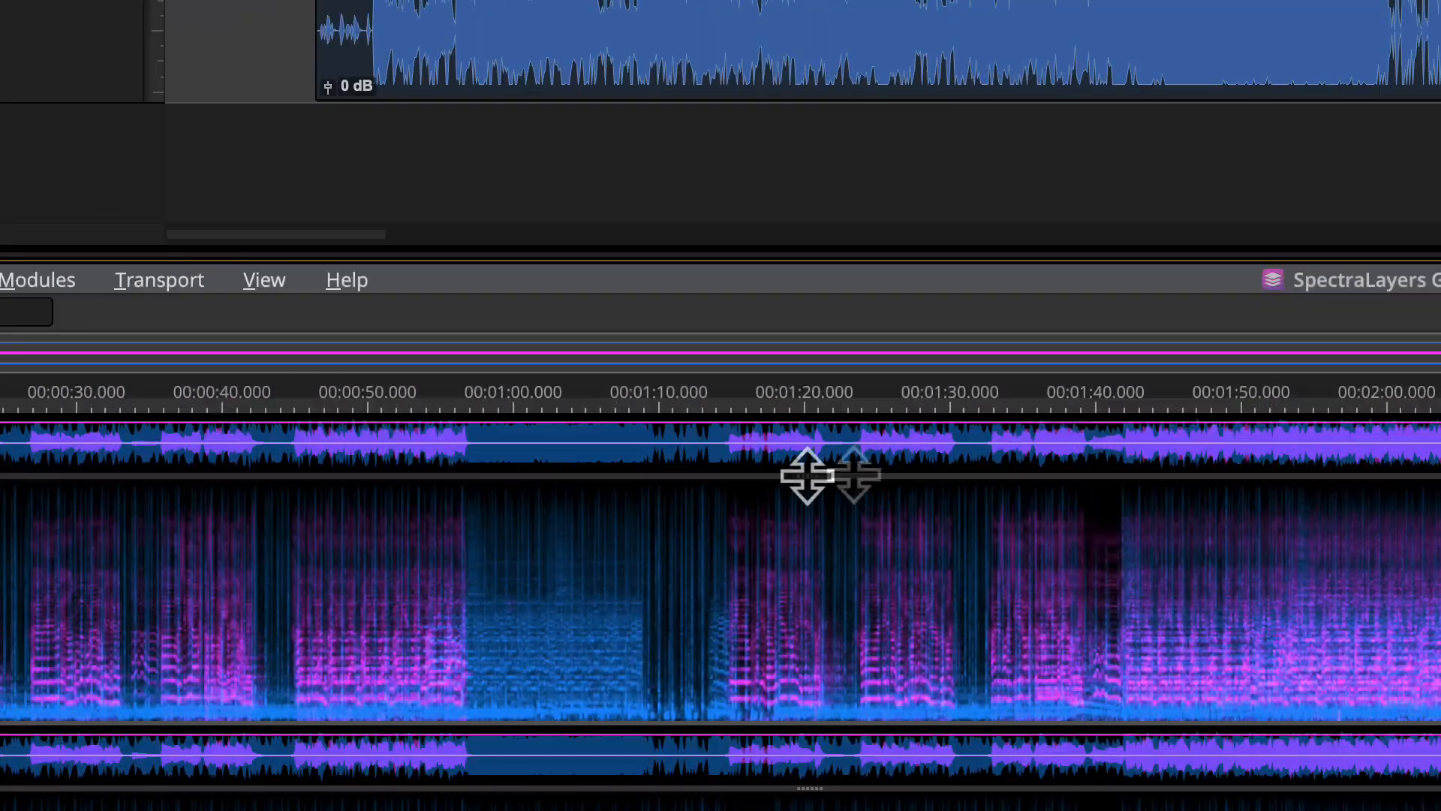
# Enlarge the waveform display and draw a volume envelope with several dips on the Vocals layer
pyautogui.moveTo(510, 379); pyautogui.dragTo(518, 495)
pyautogui.moveTo(810, 342); pyautogui.dragTo(810, 344)
pyautogui.click(815, 439)
pyautogui.click(1072, 435)
pyautogui.moveTo(814, 440); pyautogui.dragTo(818, 484)
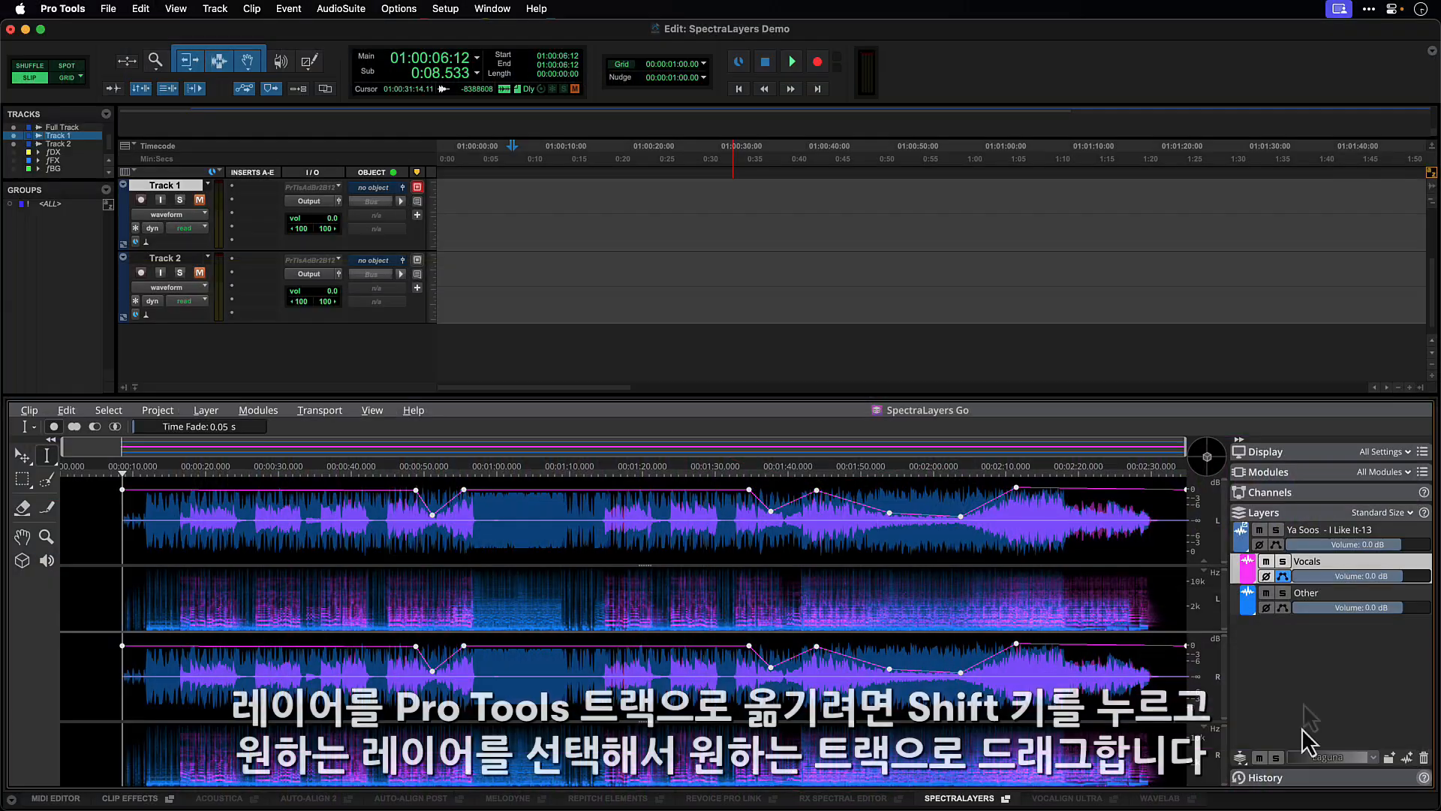
# Select the Vocals and Other layers together and move them onto Track 1 and Track 2
pyautogui.keyDown('shift'); pyautogui.click(1329, 594); pyautogui.keyUp('shift')
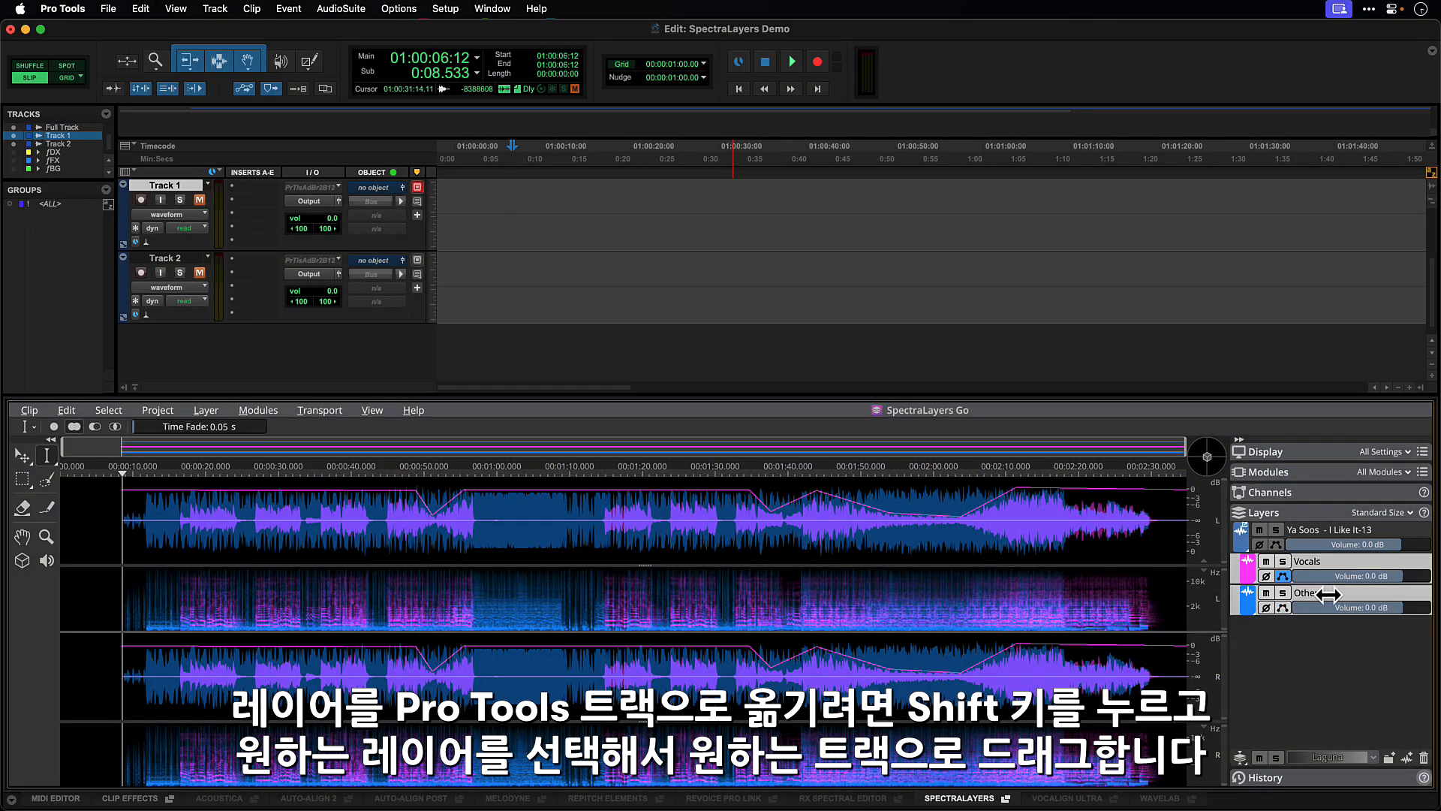
pyautogui.moveTo(1322, 561); pyautogui.dragTo(441, 212)
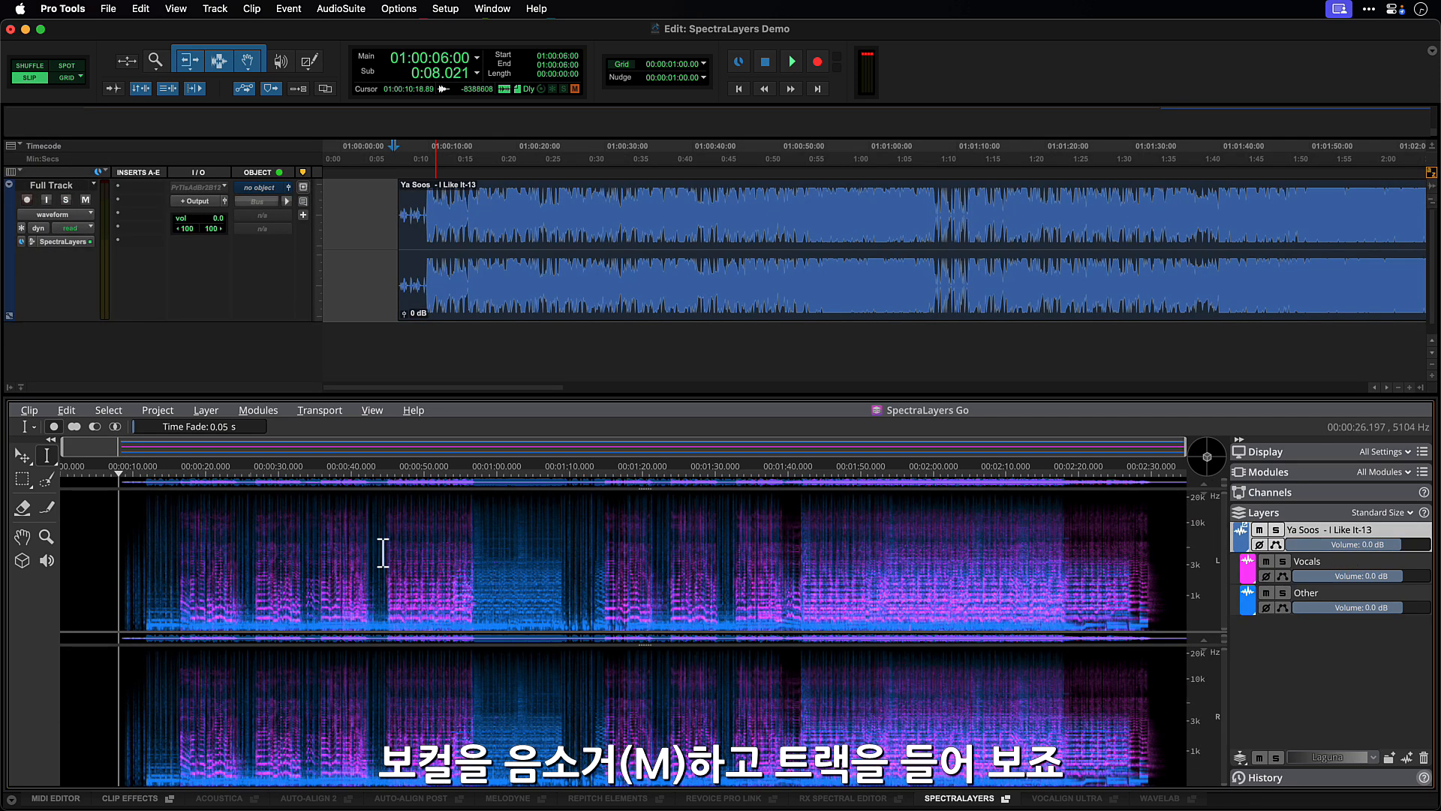
# Play the song from about 0:44 and mute the Vocals layer to hear the music without vocals
pyautogui.click(382, 553)
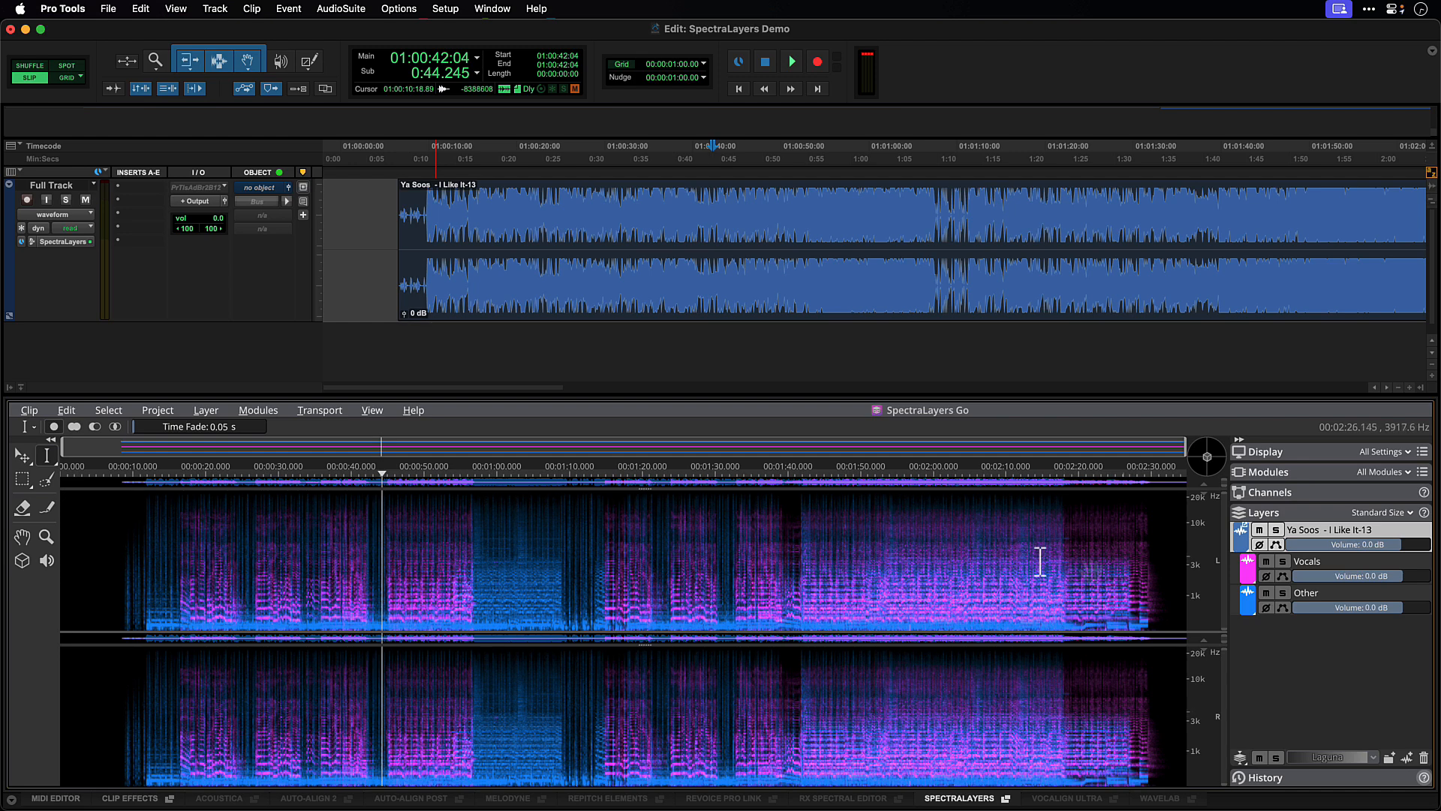
pyautogui.press('space')
pyautogui.click(1267, 563)
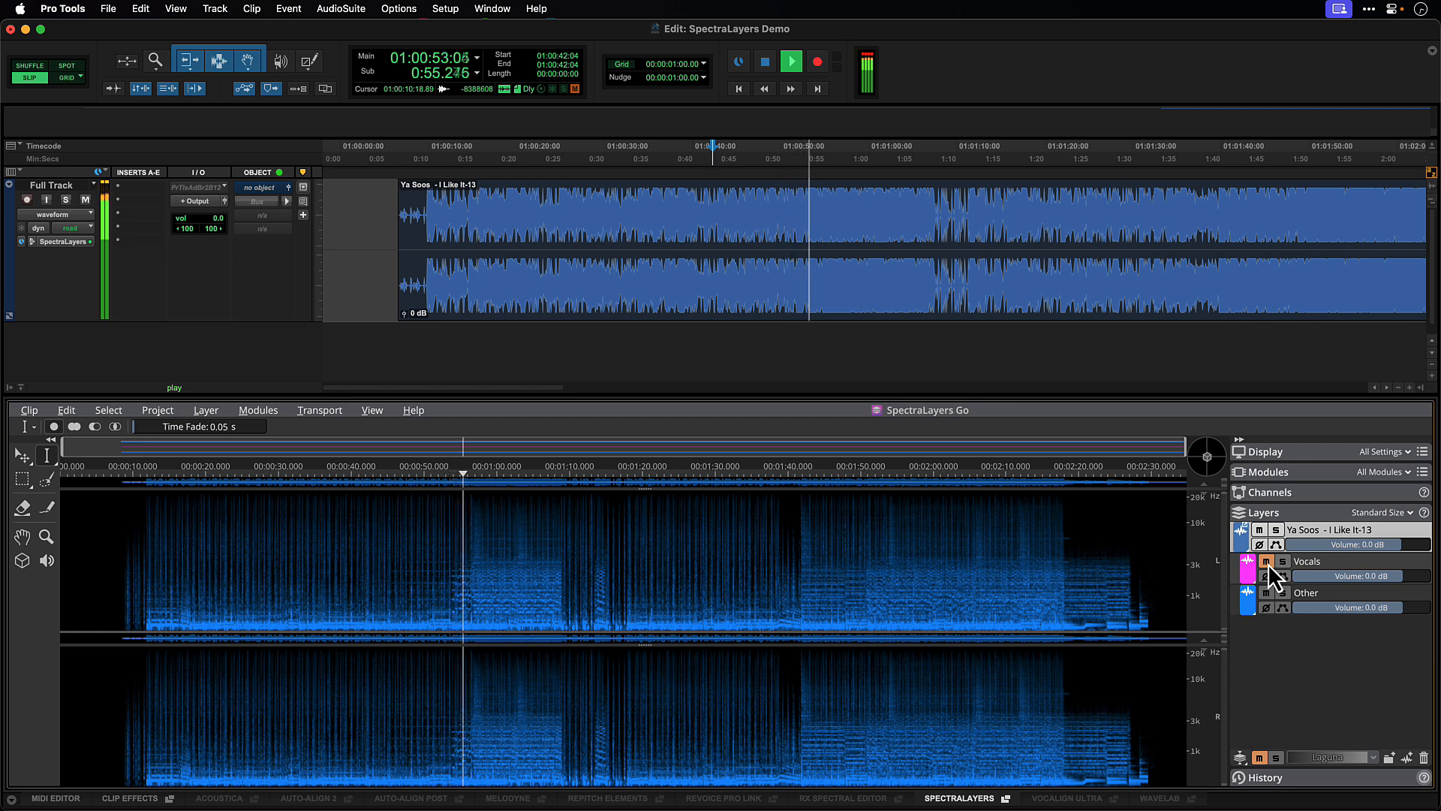
pyautogui.press('space')
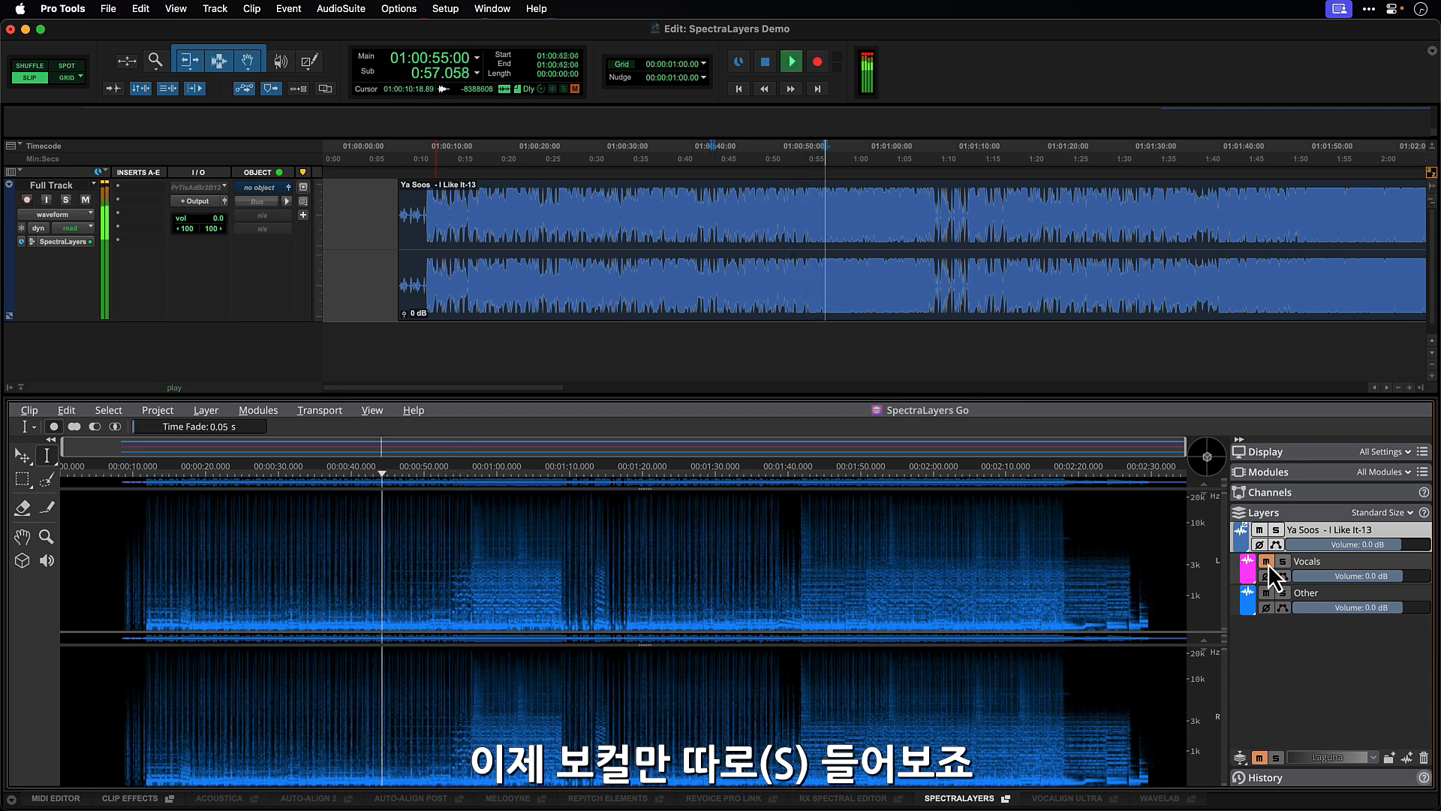
# Solo the Vocals layer and play it from about 0:45
pyautogui.click(1283, 561)
pyautogui.click(386, 554)
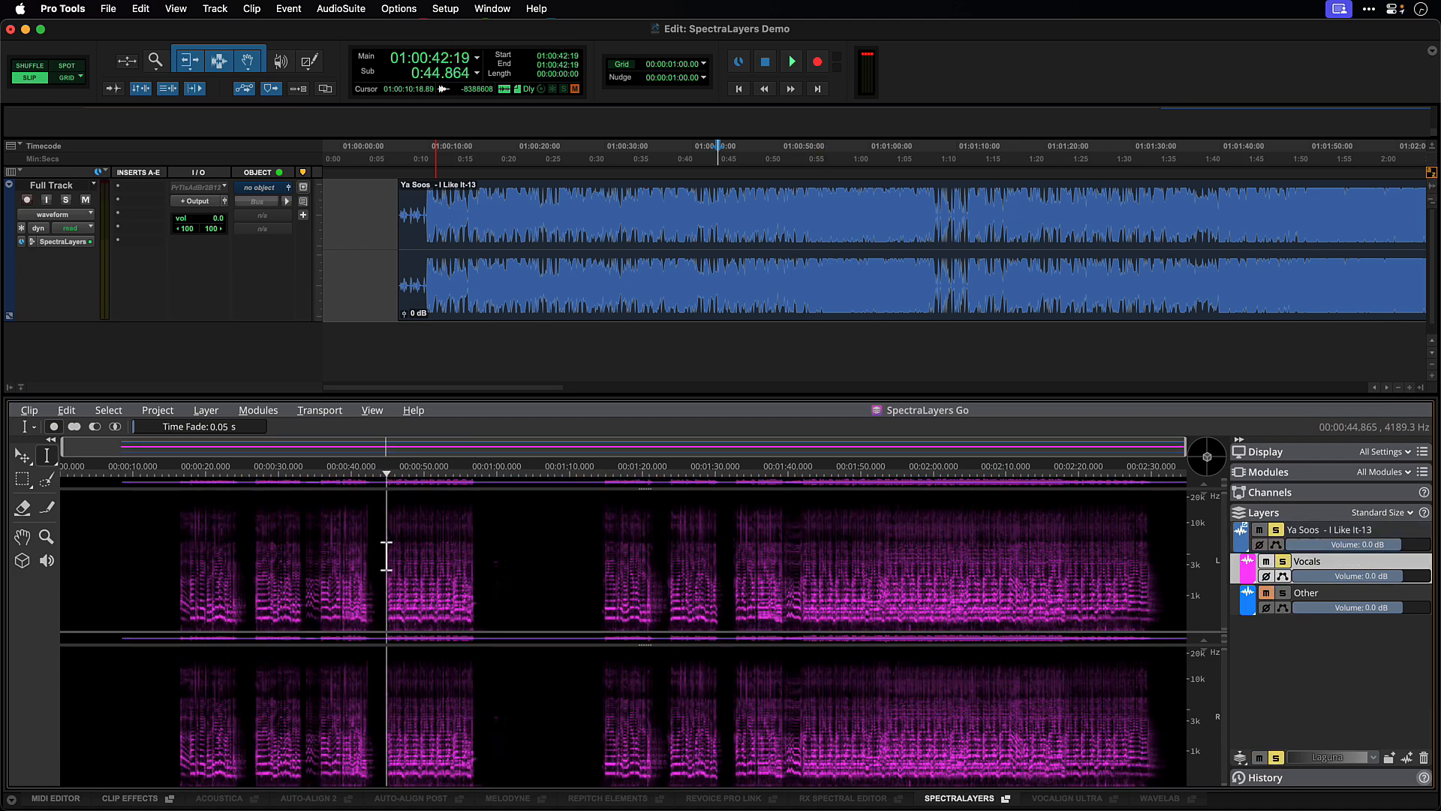
pyautogui.press('space')
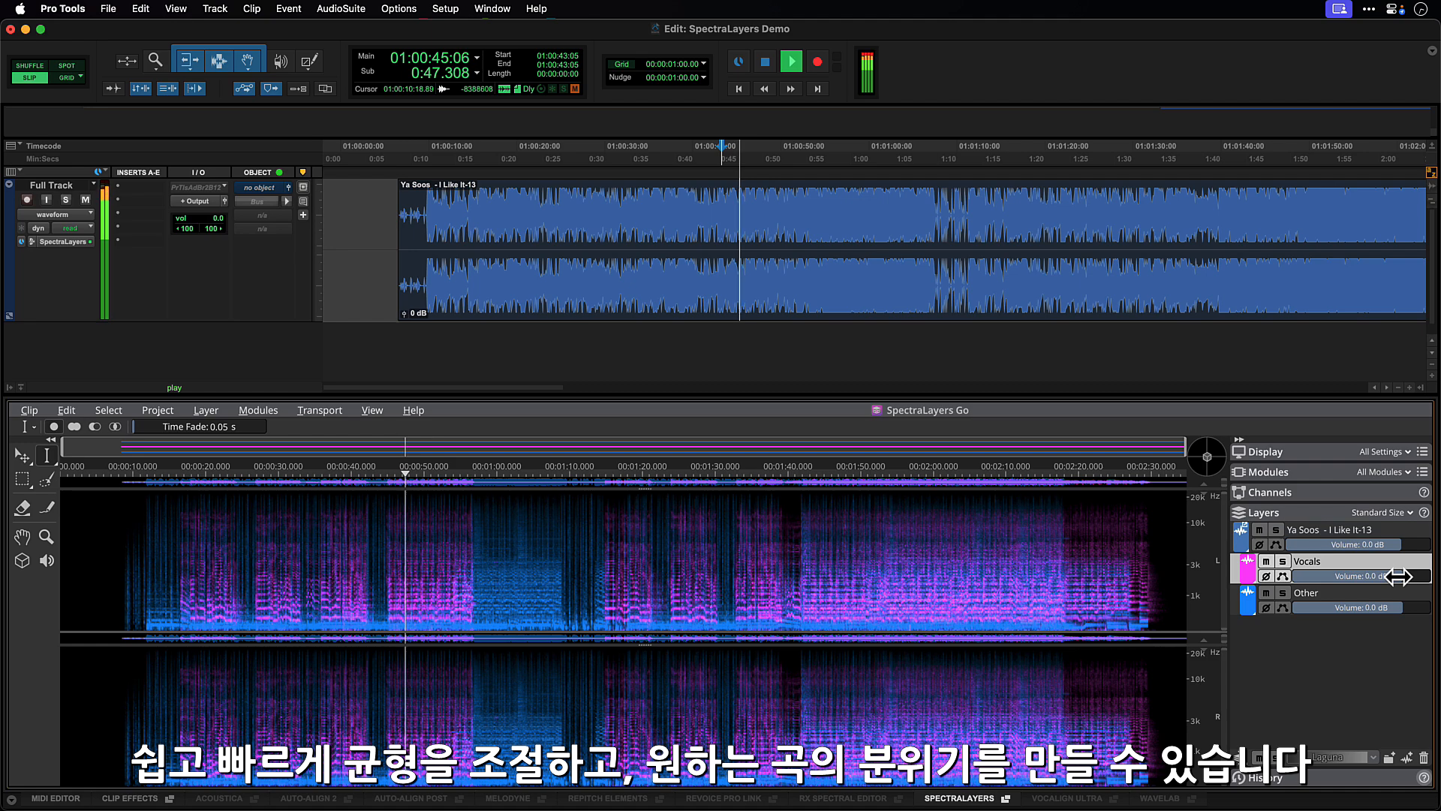
# Raise the Vocals layer's volume slightly during playback to rebalance the mix
pyautogui.moveTo(1380, 576)
pyautogui.mouseDown()
pyautogui.moveTo(1349, 579)
pyautogui.moveTo(1395, 575)
pyautogui.mouseUp()
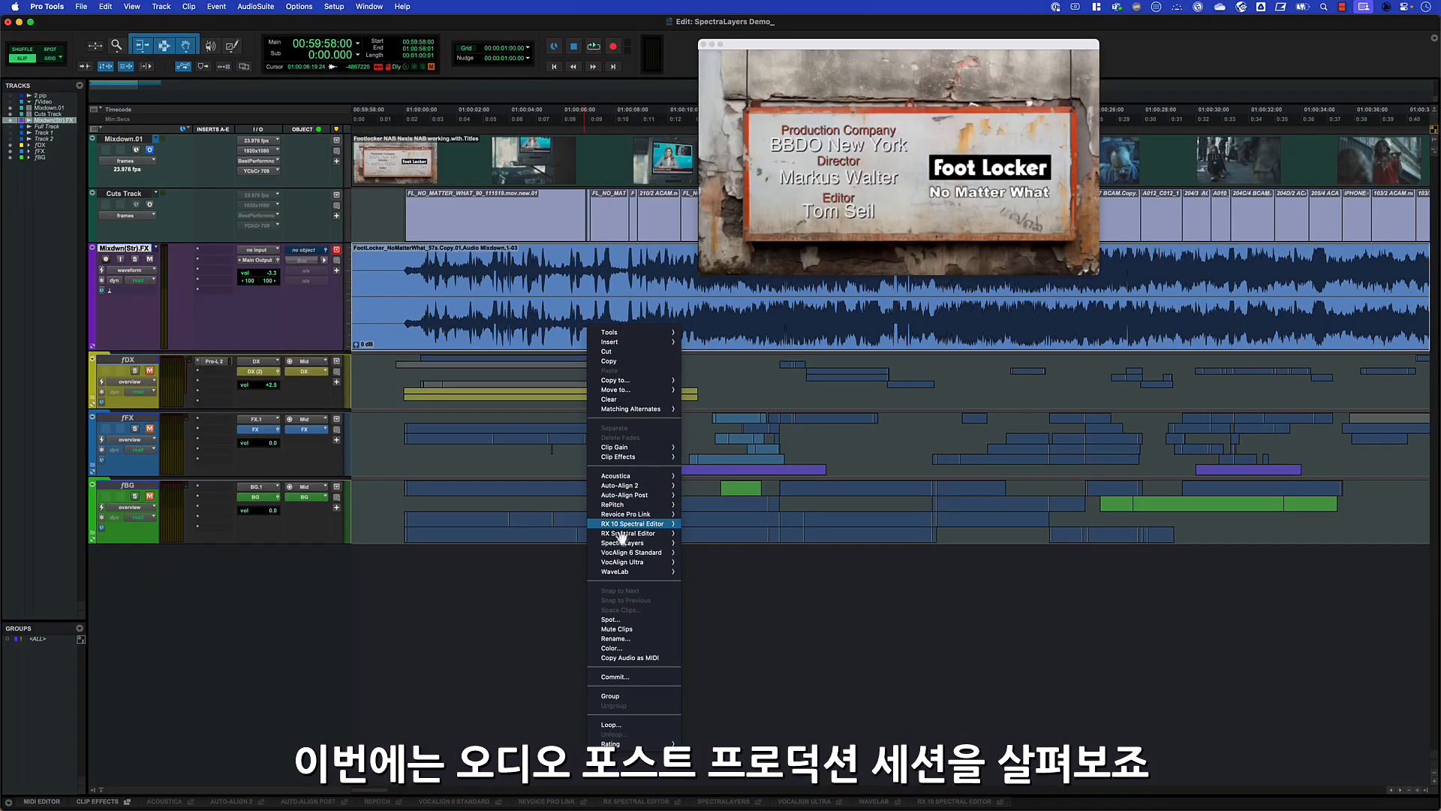
# Open the Foot Locker audio mixdown clip for editing in SpectraLayers
pyautogui.moveTo(623, 543)
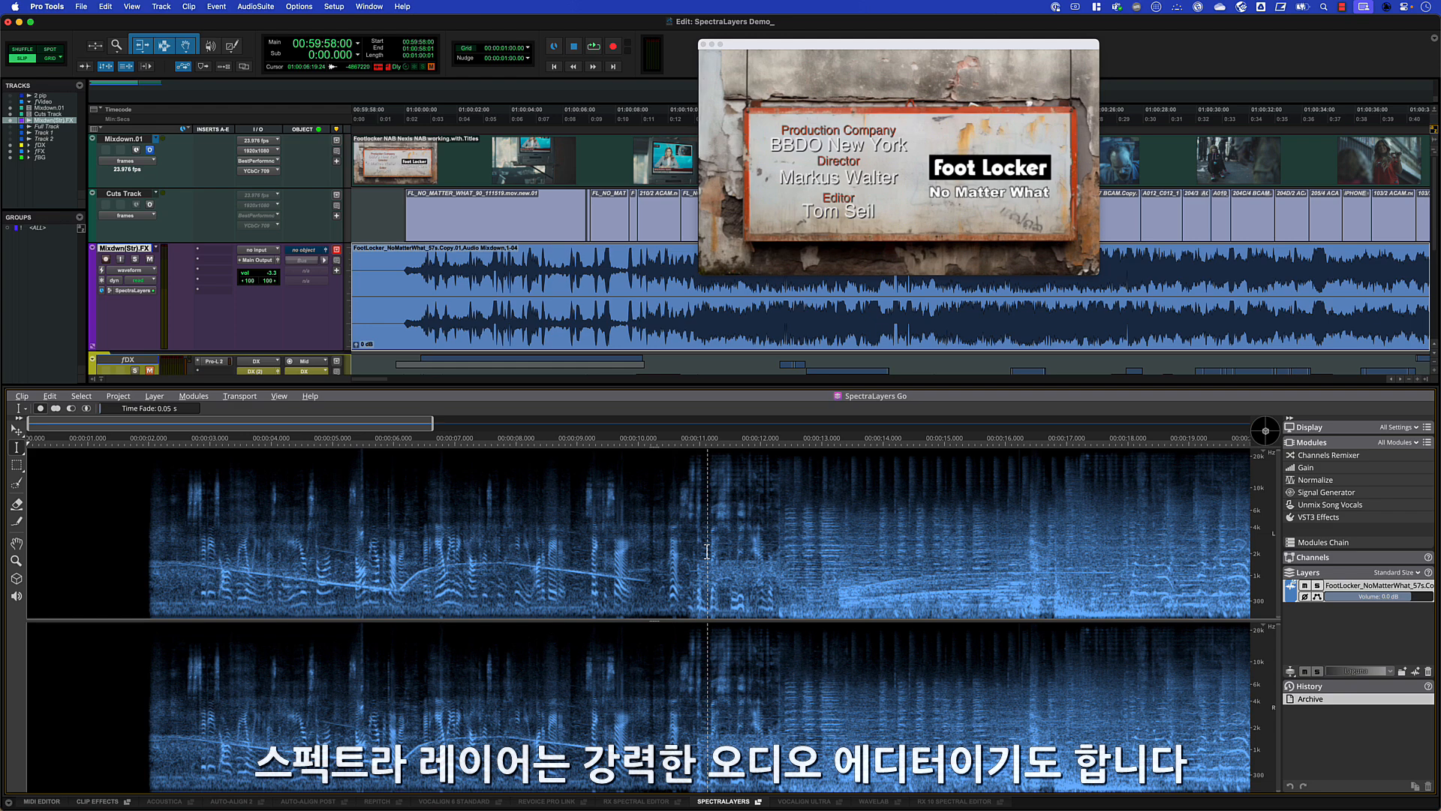
# Play the Foot Locker mixdown from about 2 seconds to hear the siren under the dialogue, and stop playback
pyautogui.click(494, 526)
pyautogui.scroll(-2, 476, 518)
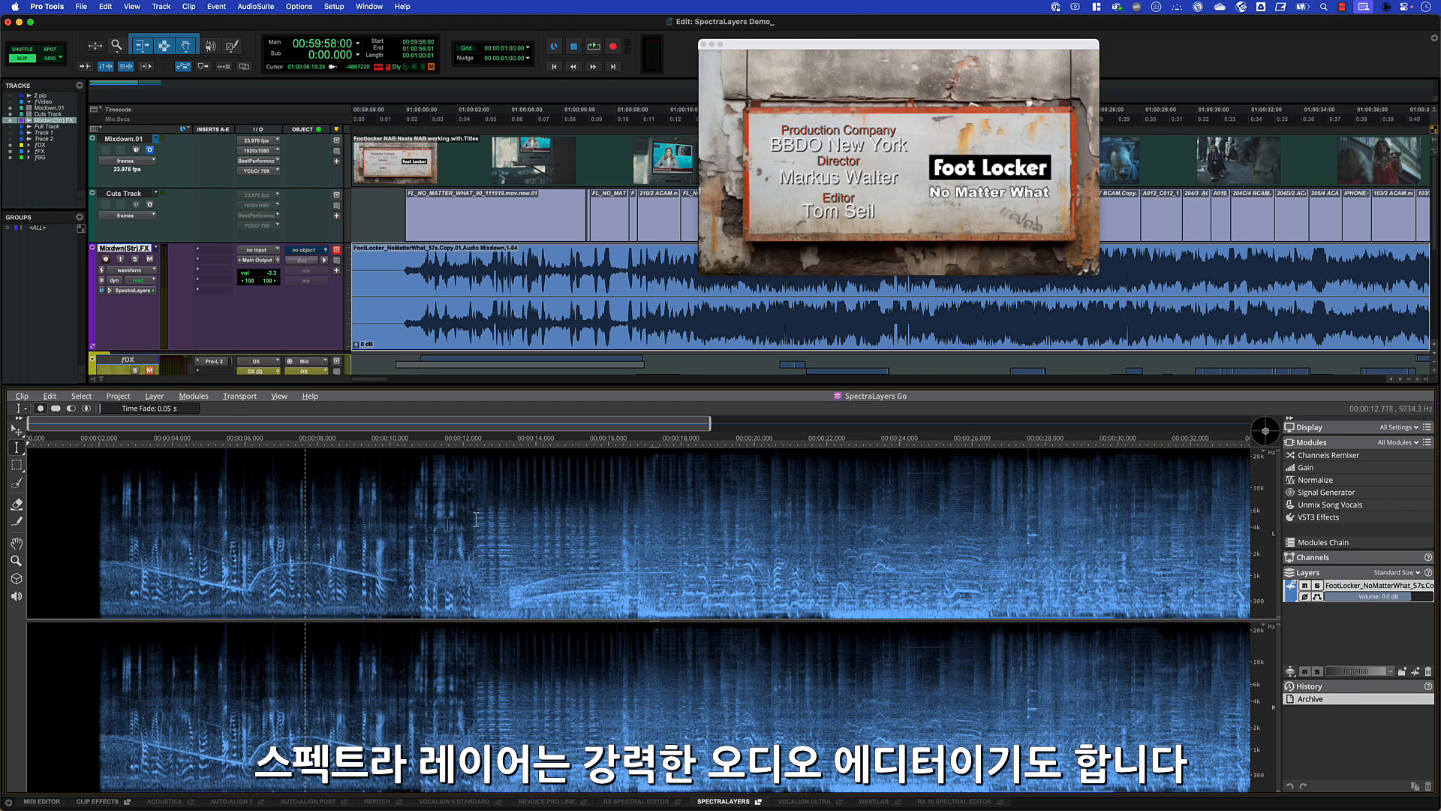
pyautogui.click(102, 488)
pyautogui.press('space')
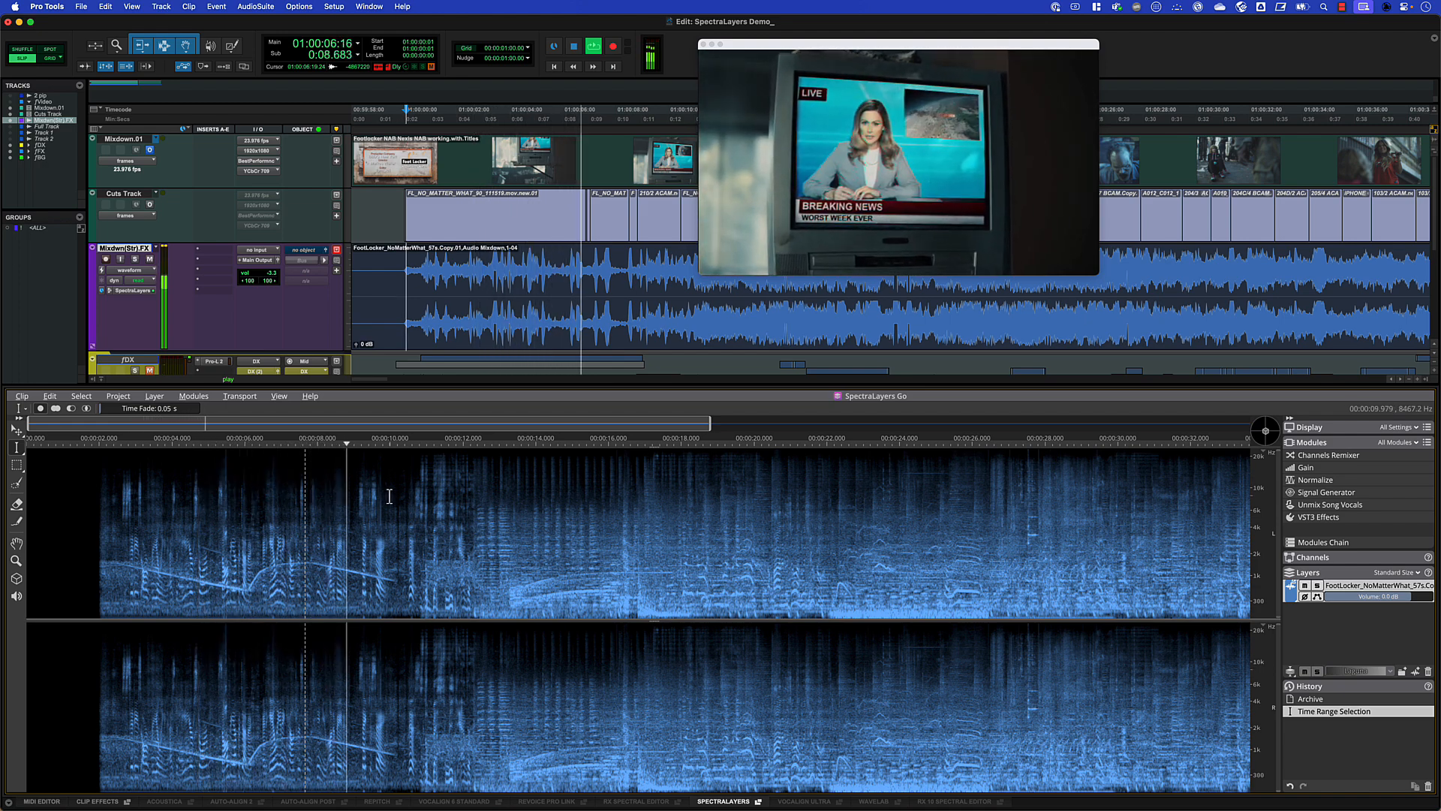
pyautogui.press('space')
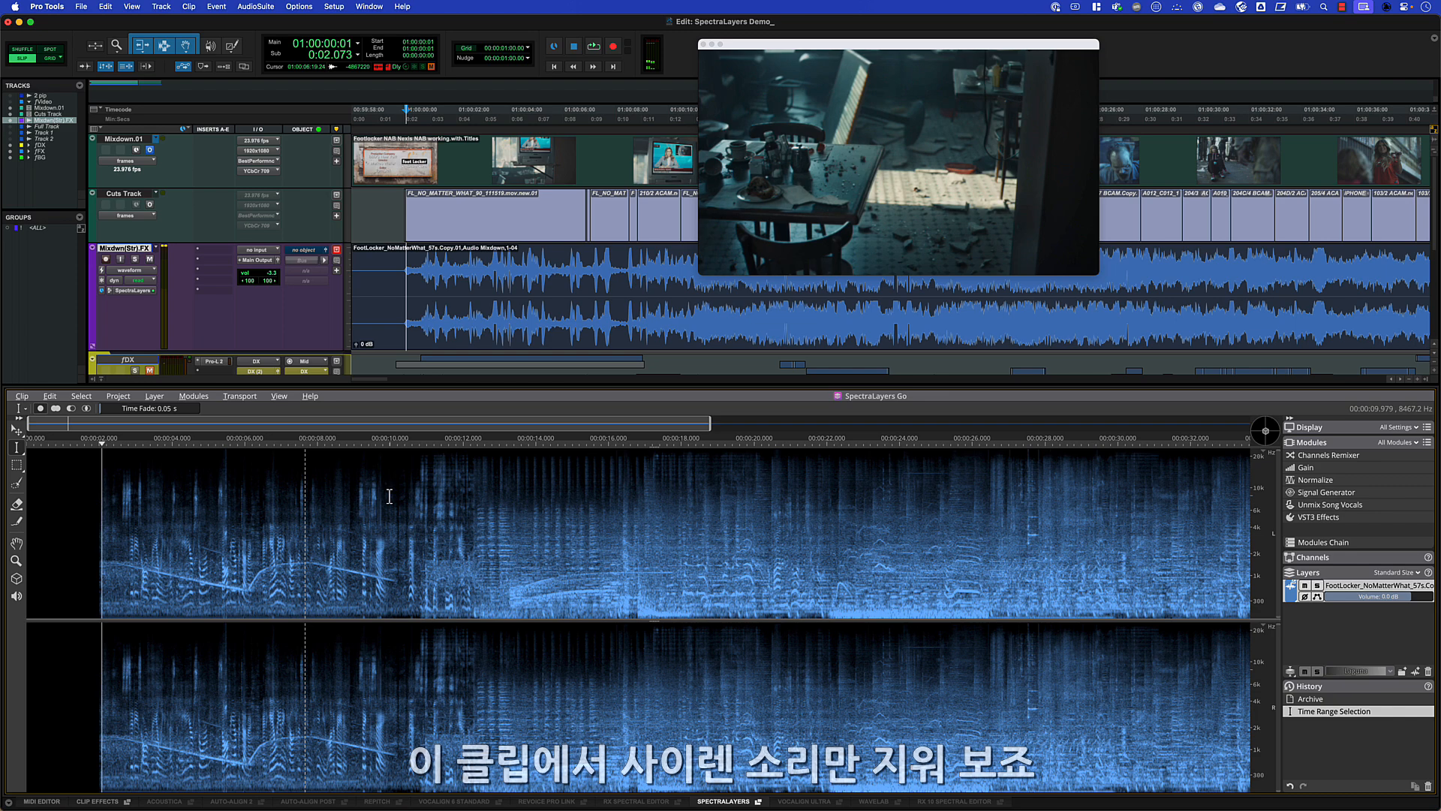
# Erase the siren's thin curved trace with the Eraser's 15-pixel round brush, from about 2 to 5.5 seconds in the spectrogram
pyautogui.scroll(5, 390, 496)
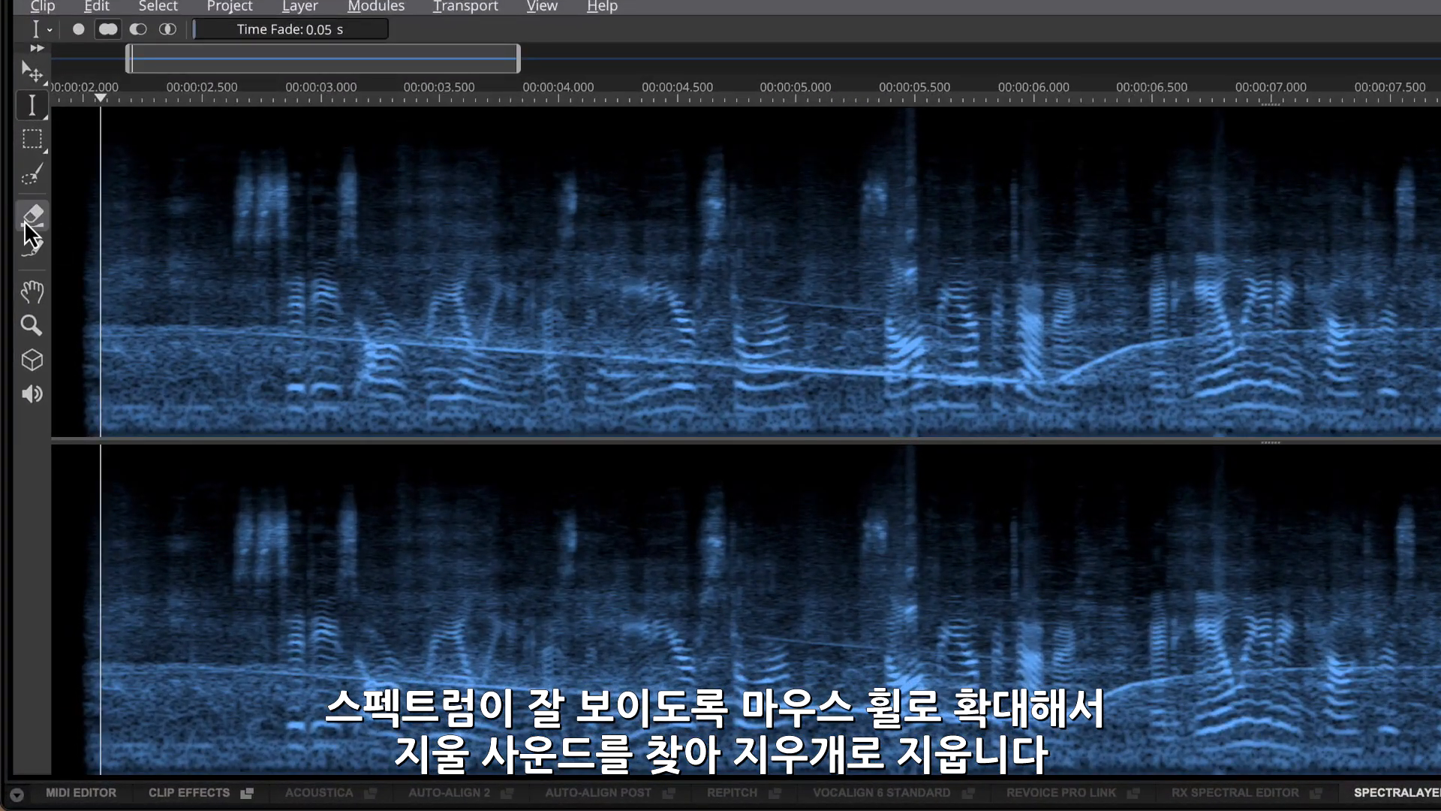
pyautogui.click(29, 220)
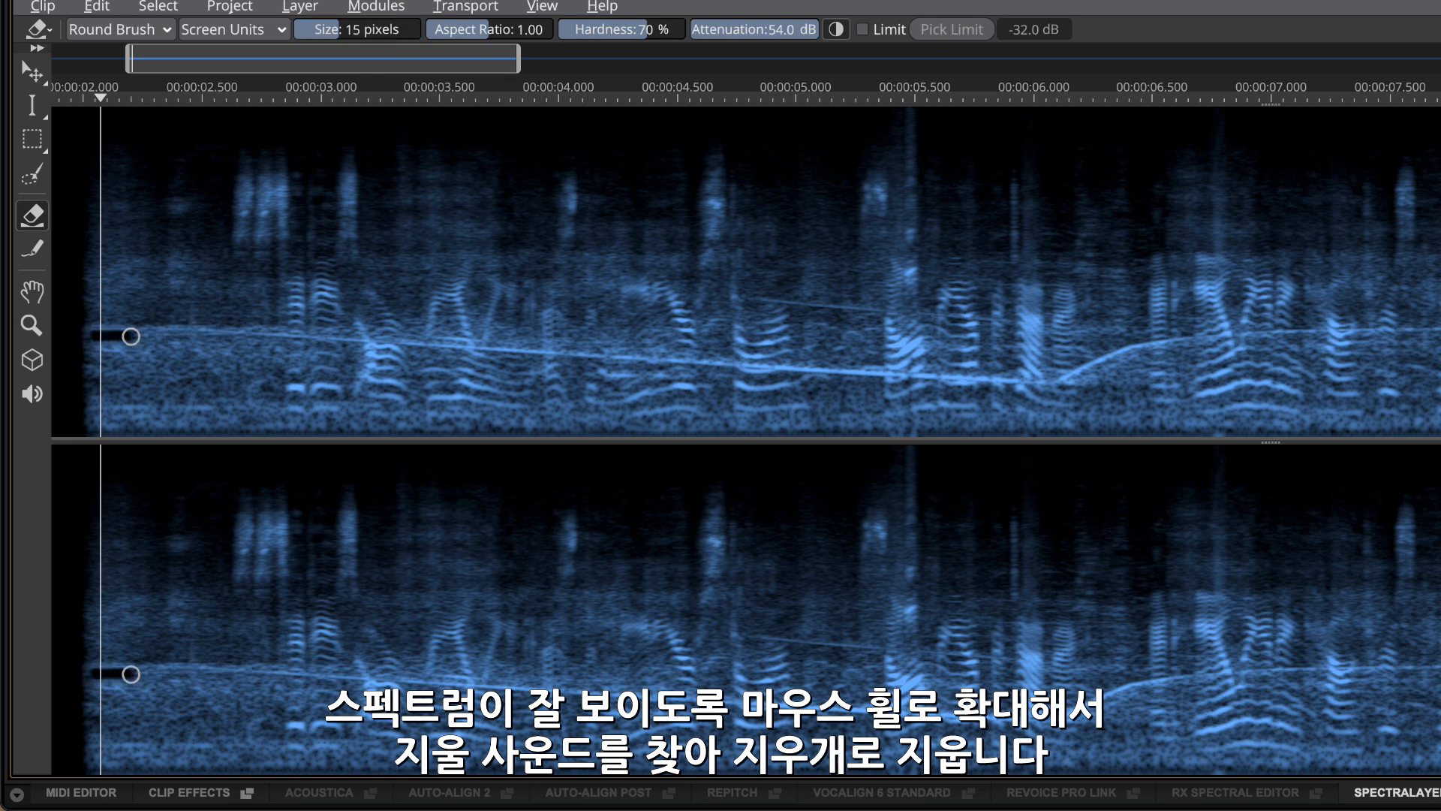
pyautogui.moveTo(301, 338); pyautogui.dragTo(460, 346)
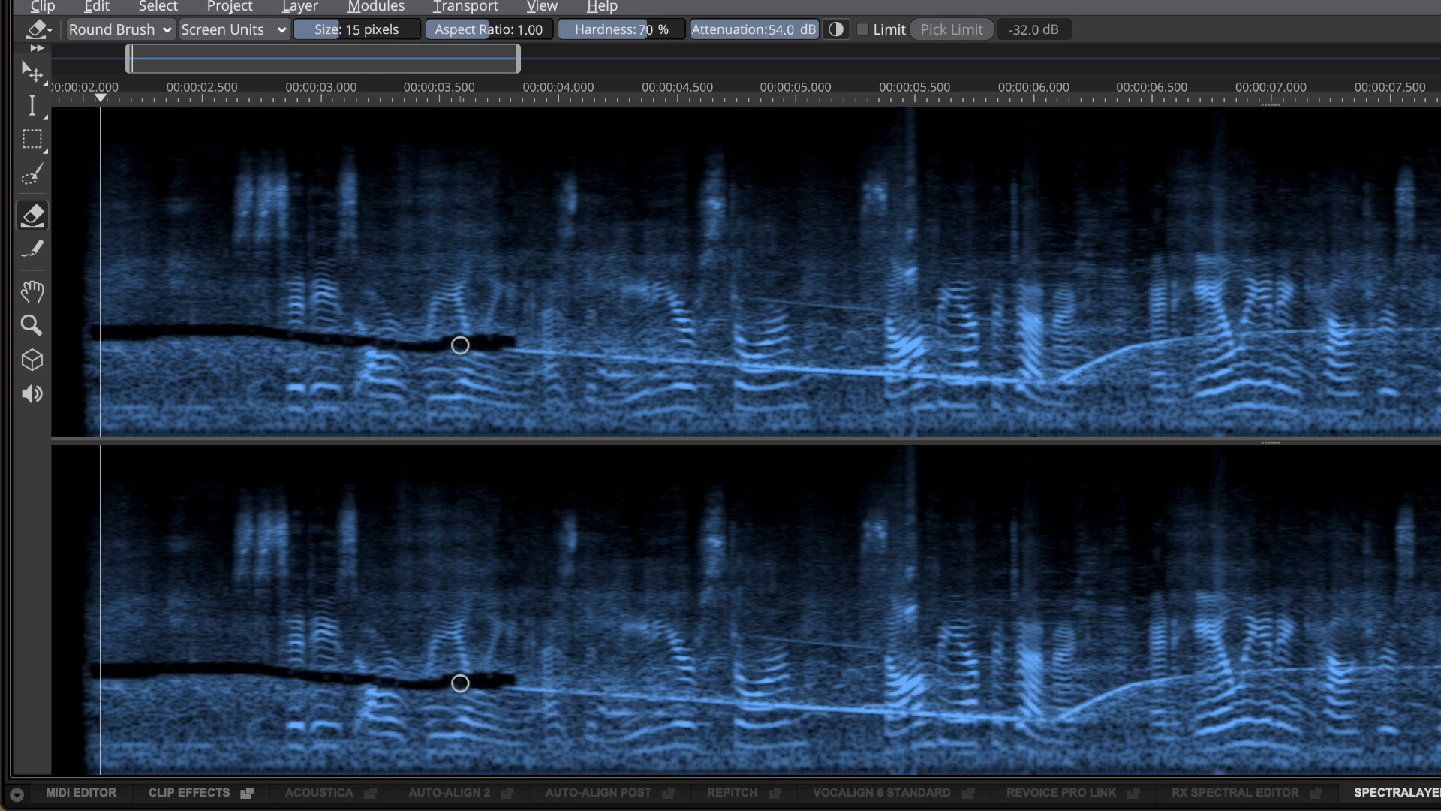
pyautogui.moveTo(755, 366); pyautogui.dragTo(906, 373)
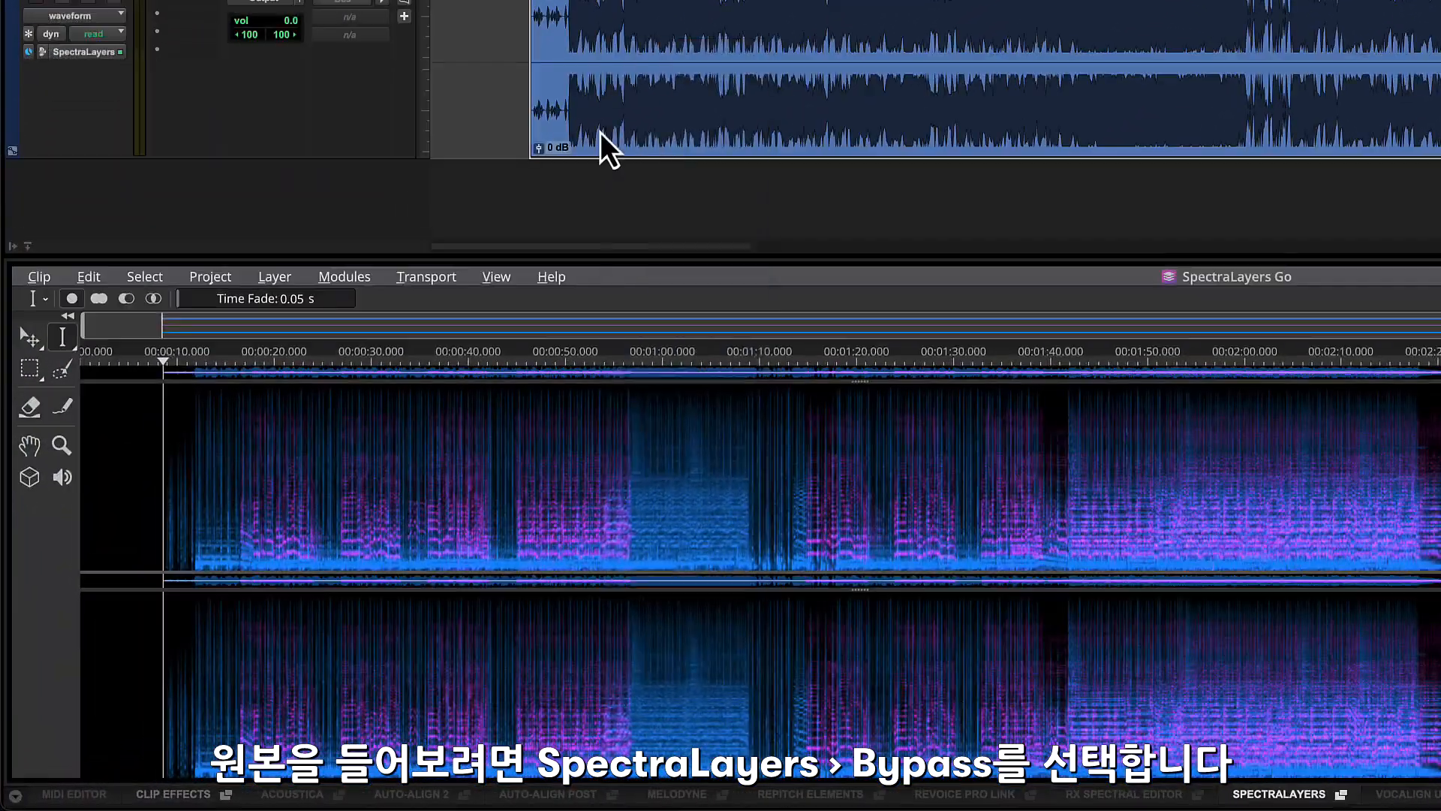
# Bypass SpectraLayers on the "Ya Soos - I Like It-13" clip to hear the original audio
pyautogui.rightClick(383, 360)
pyautogui.moveTo(563, 353)
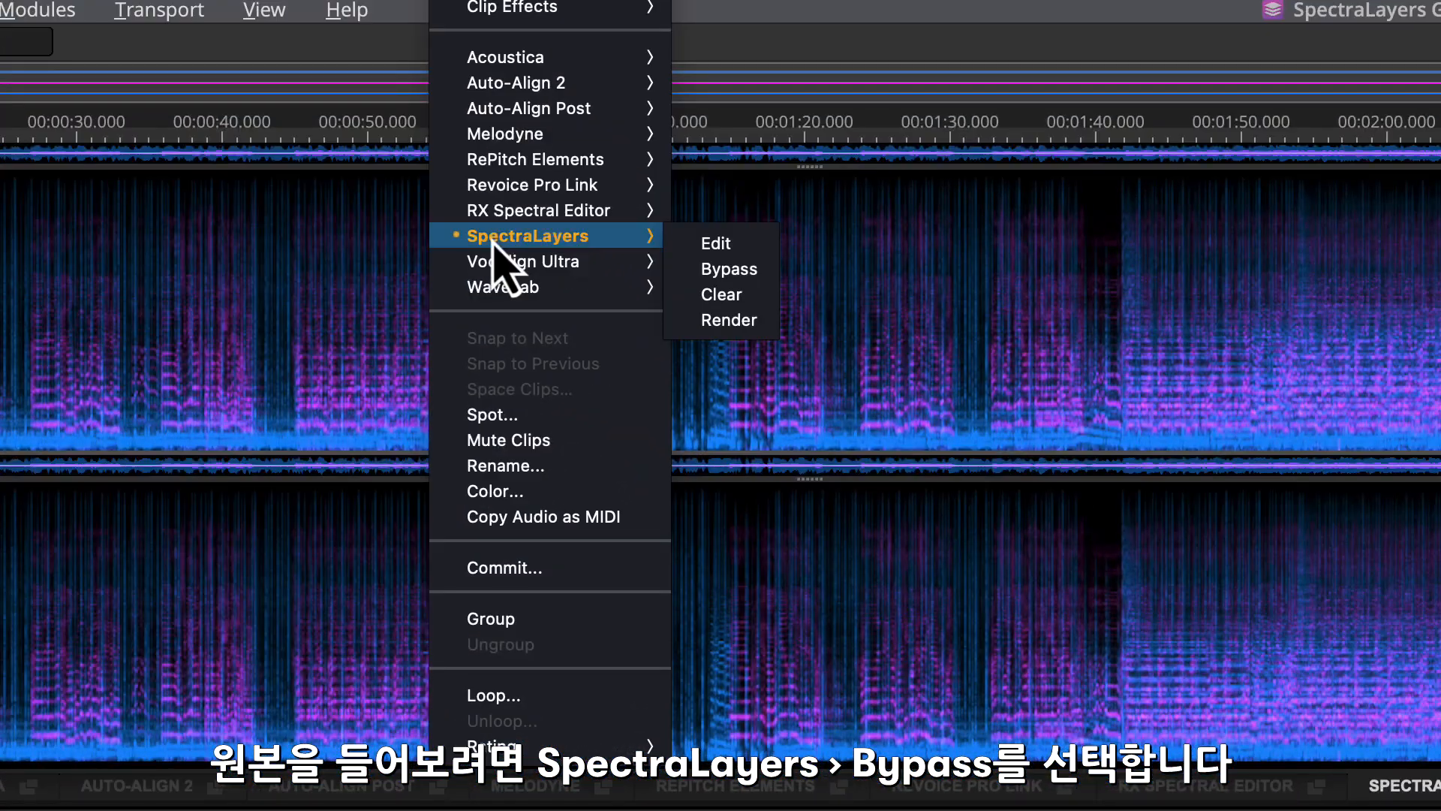
pyautogui.click(726, 276)
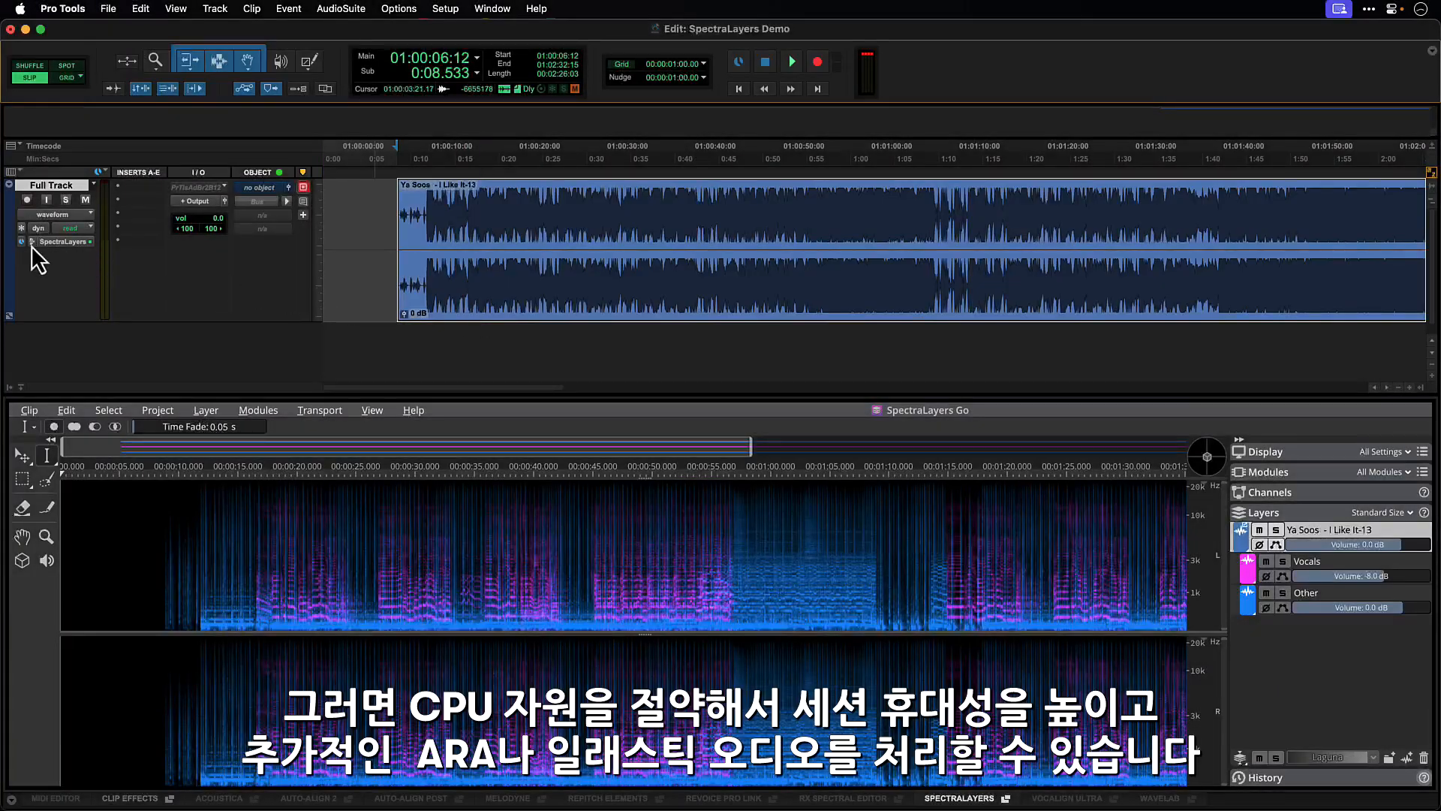
# Try to switch the Full Track's ARA plug-in from SpectraLayers to None
pyautogui.click(31, 244)
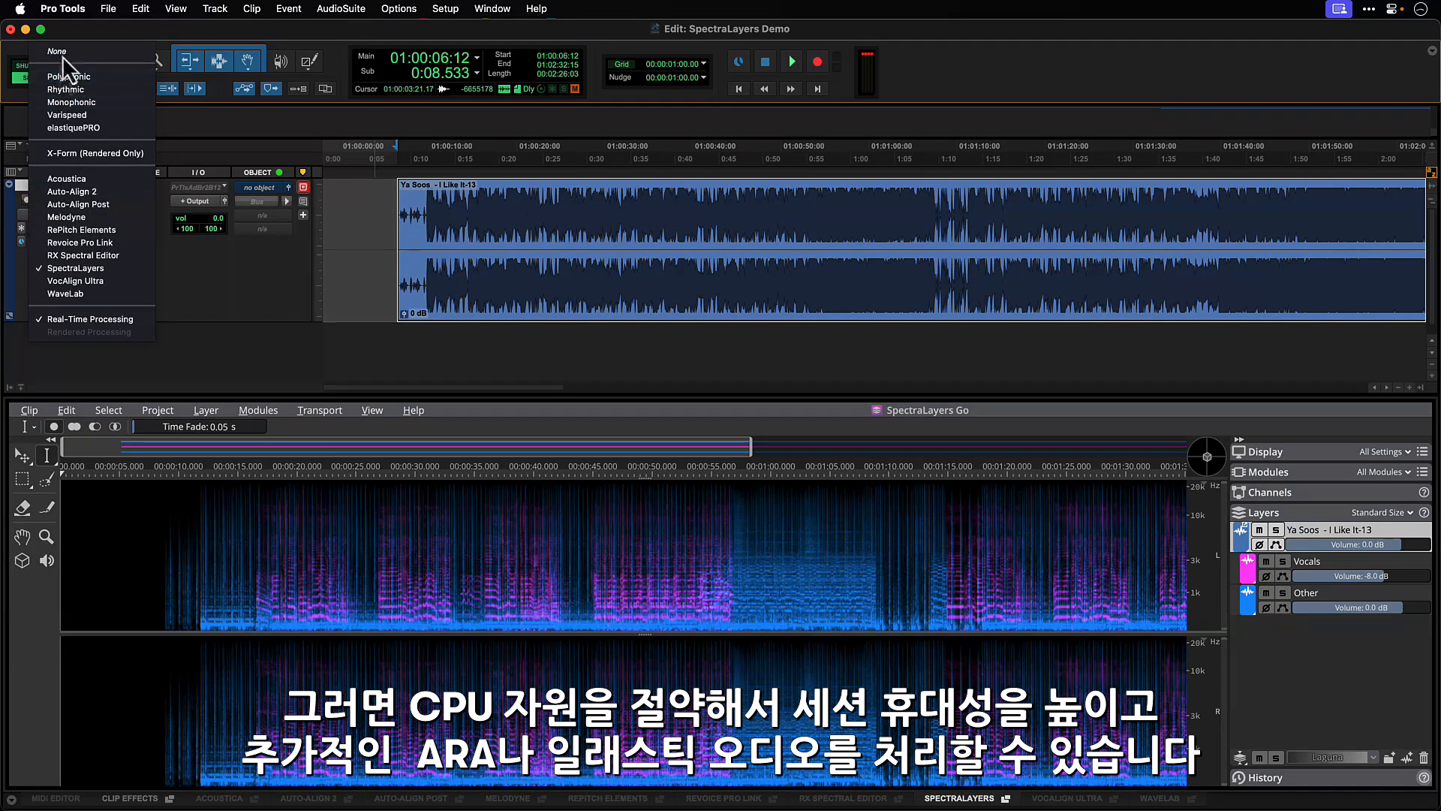
pyautogui.click(60, 52)
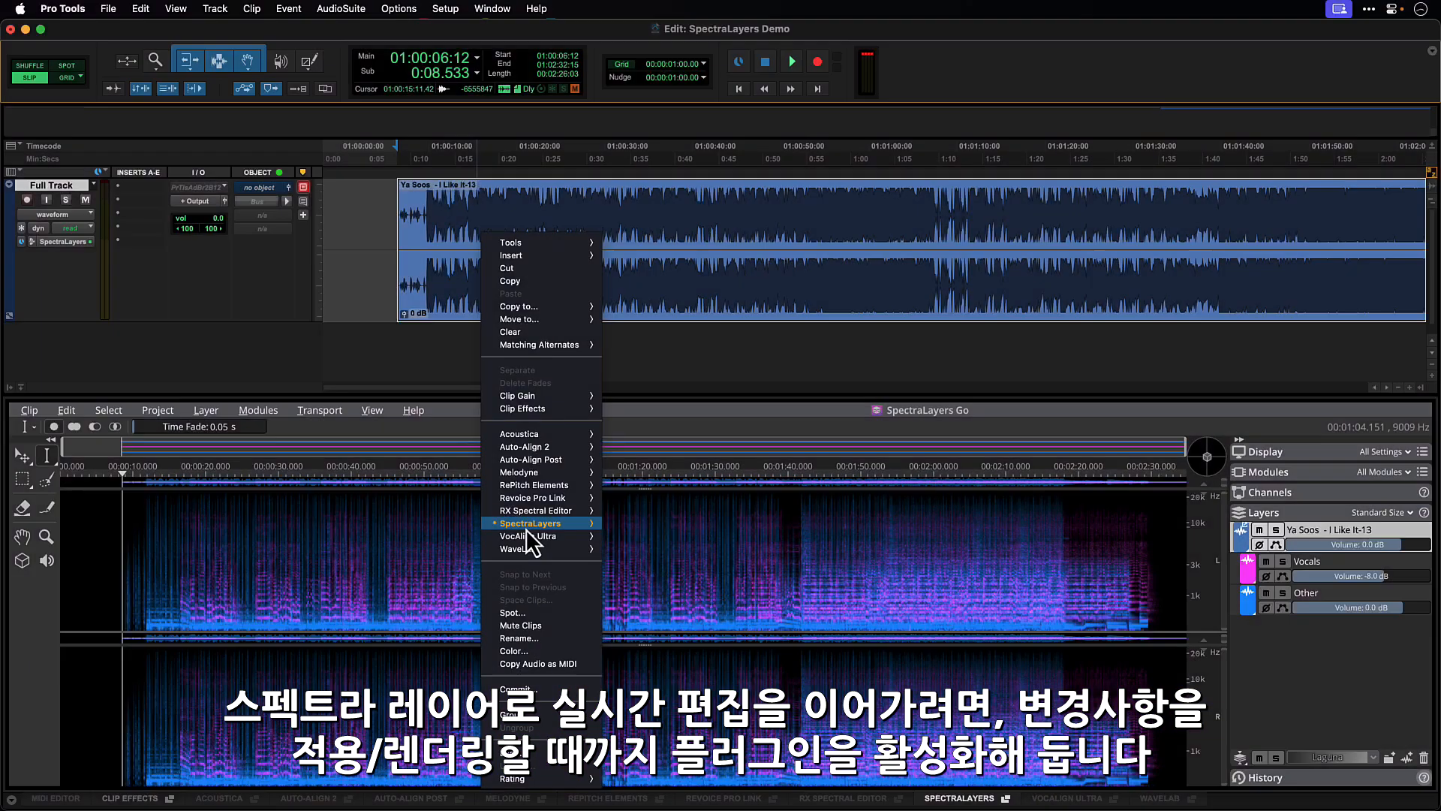
# Render the SpectraLayers processing on the "Ya Soos - I Like It-13" clip only
pyautogui.moveTo(530, 523)
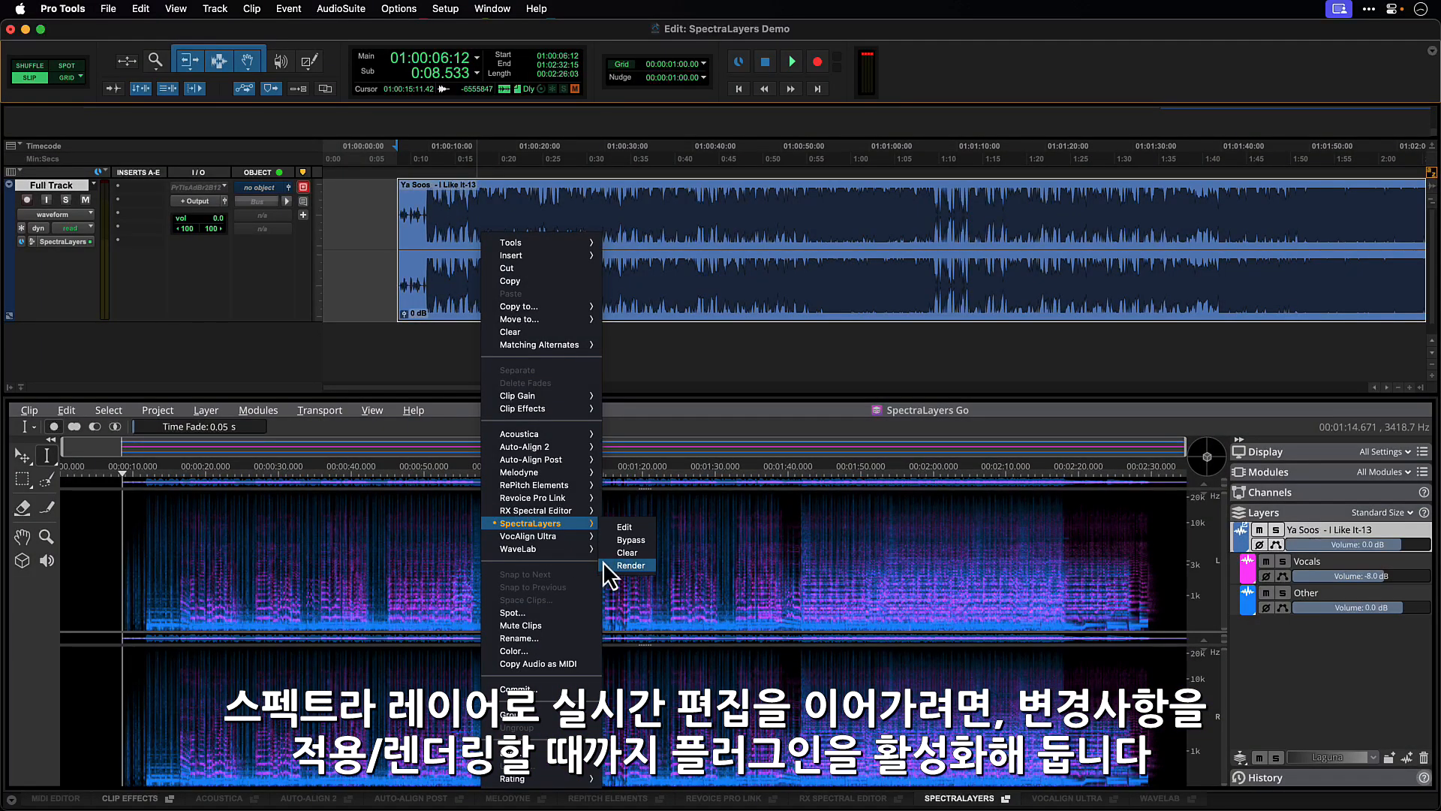
pyautogui.click(610, 567)
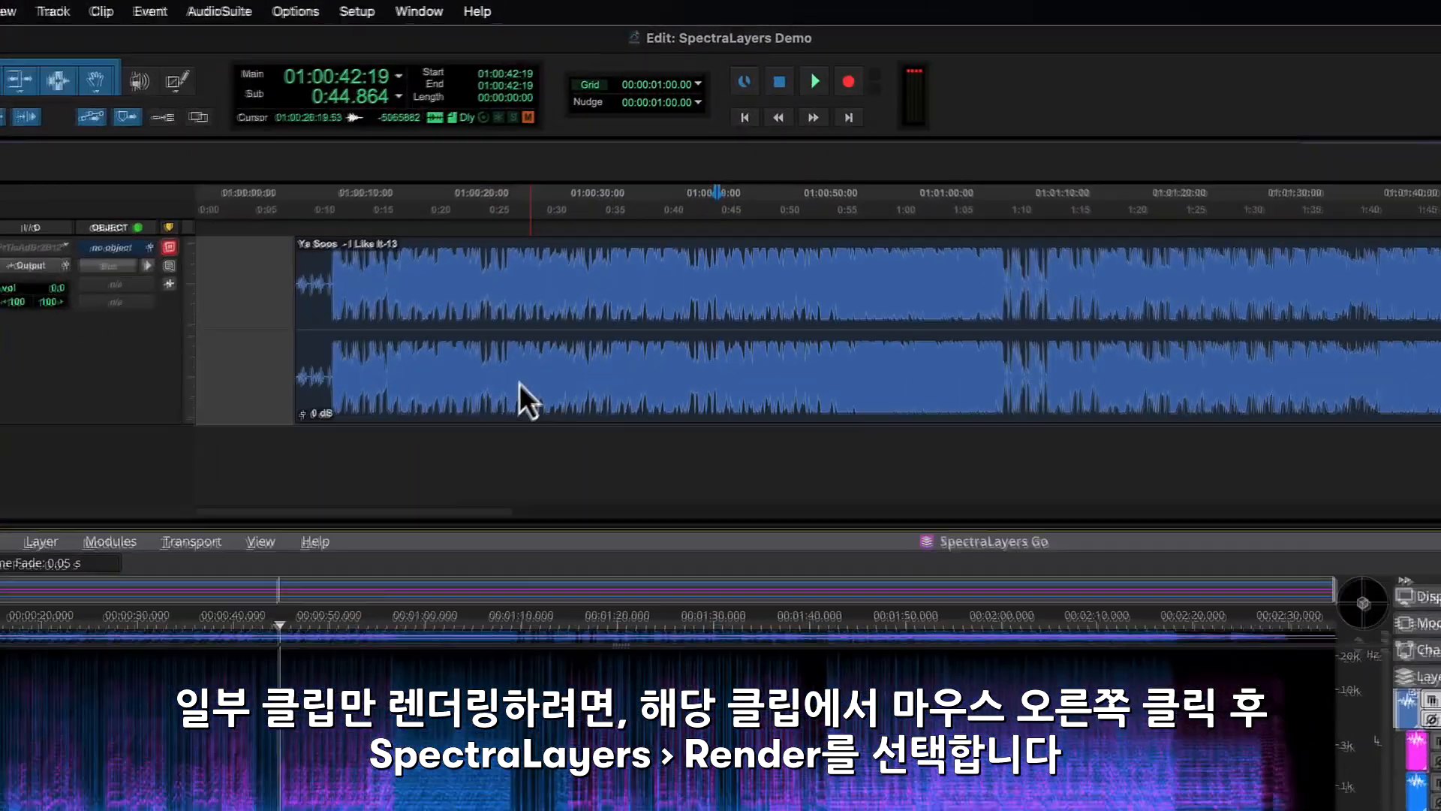
pyautogui.rightClick(569, 301)
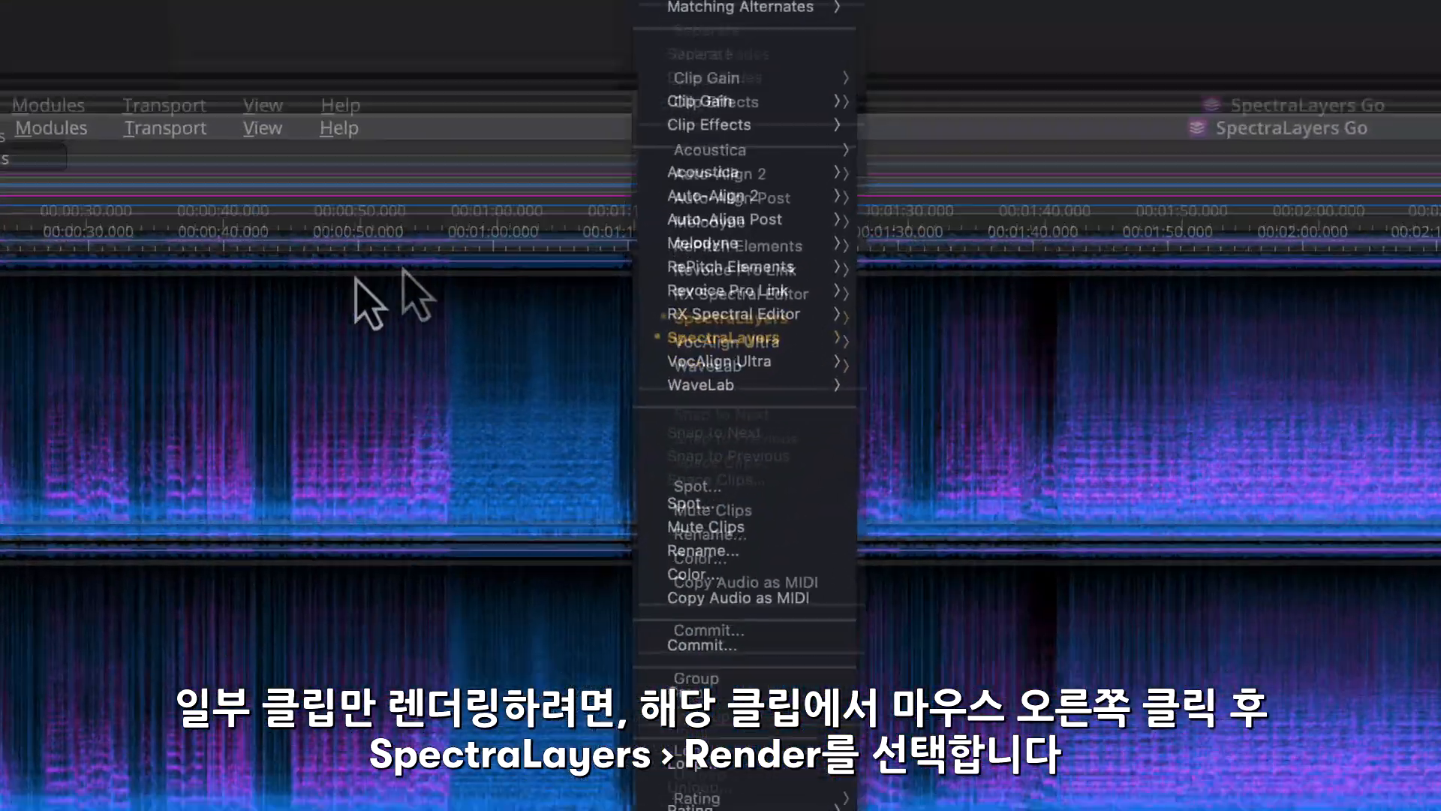
pyautogui.moveTo(723, 337)
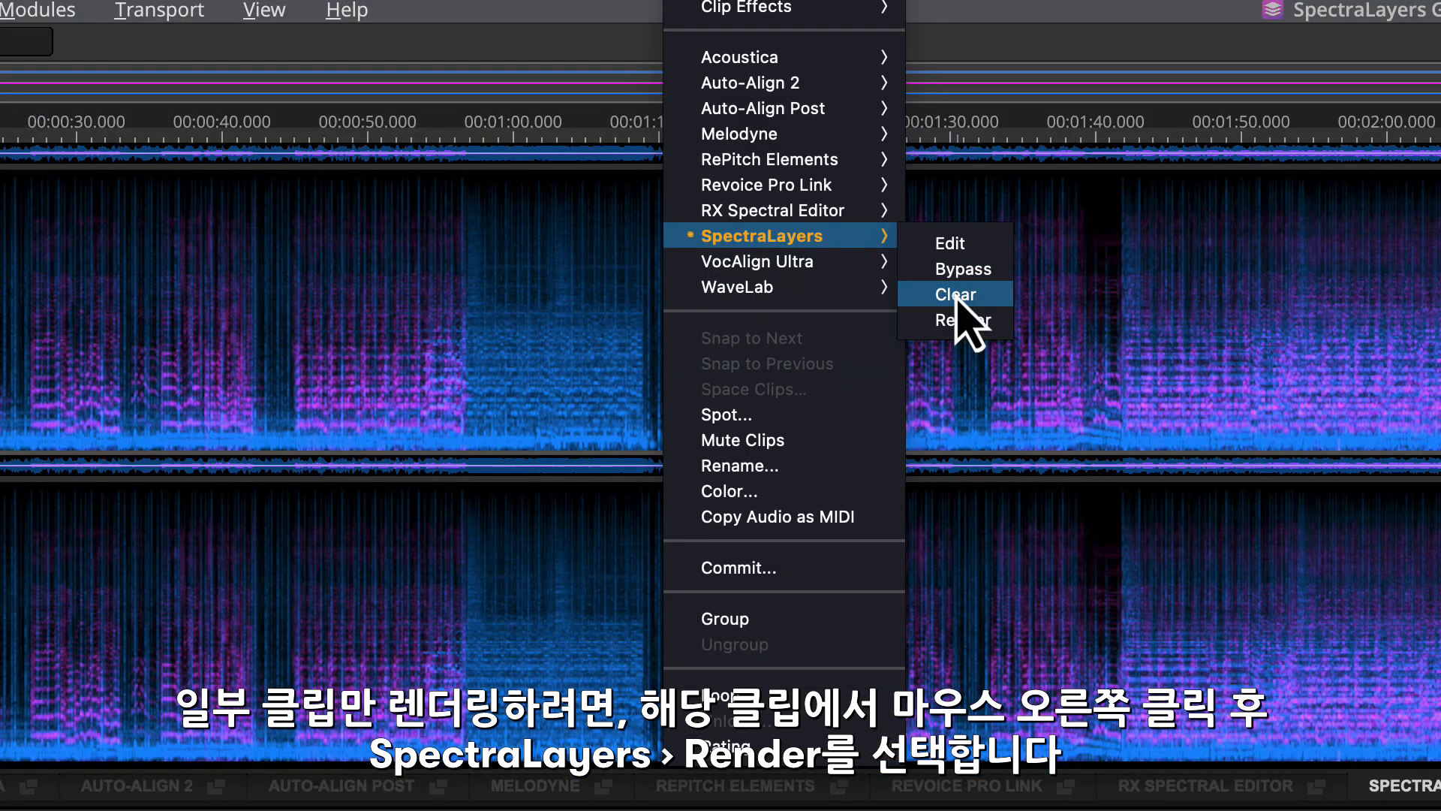
pyautogui.click(957, 321)
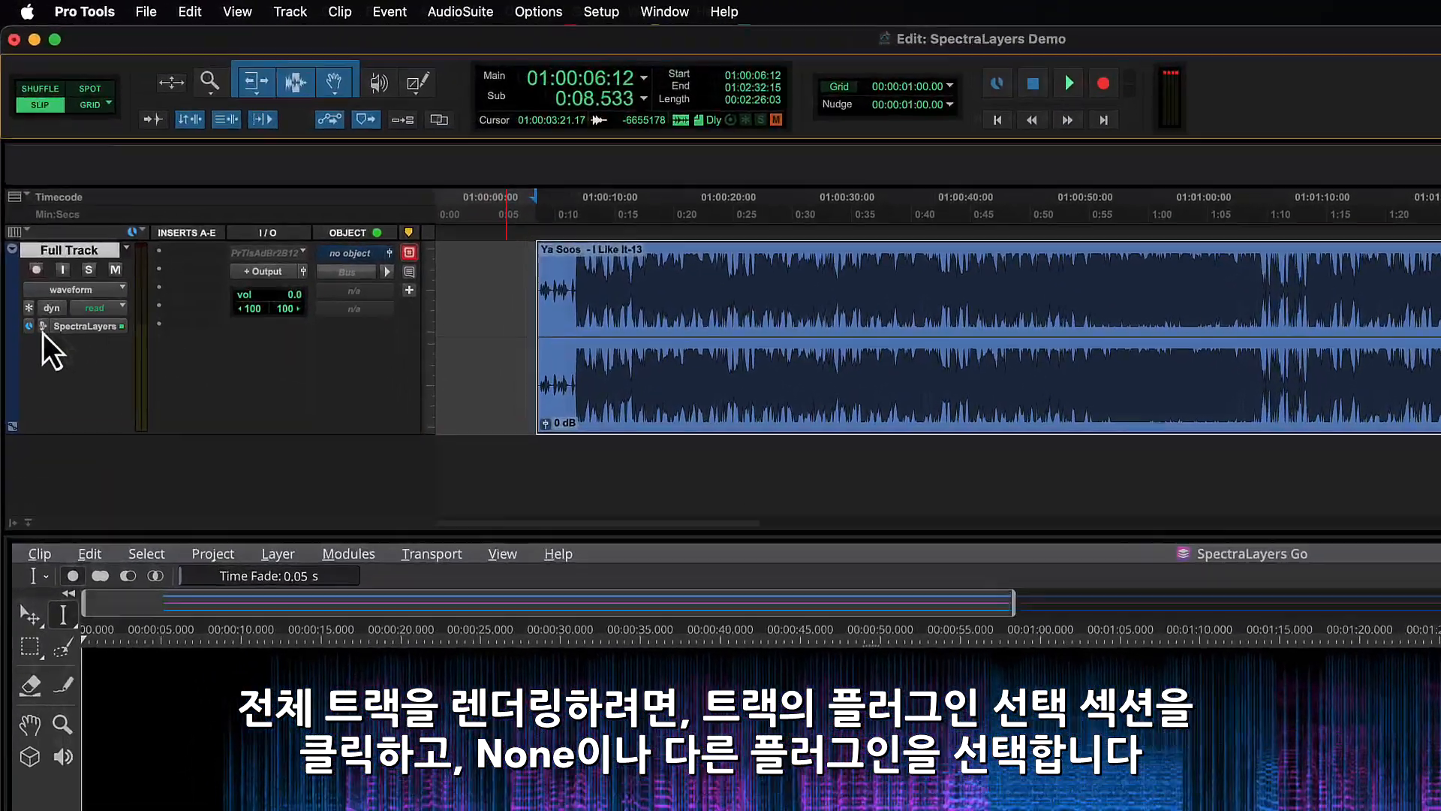
# Set the Full Track's ARA plug-in to None to render the whole track
pyautogui.click(43, 331)
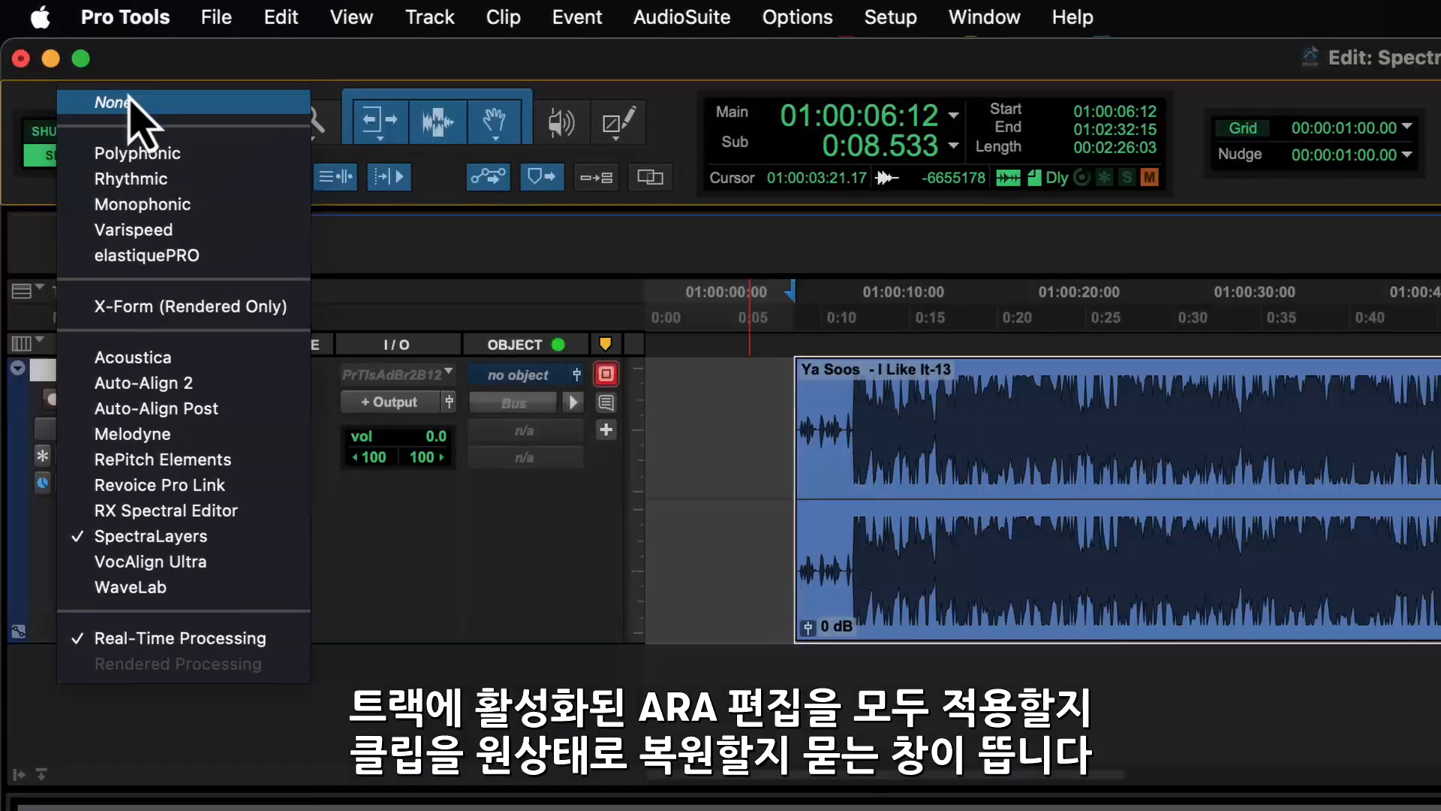
pyautogui.click(113, 103)
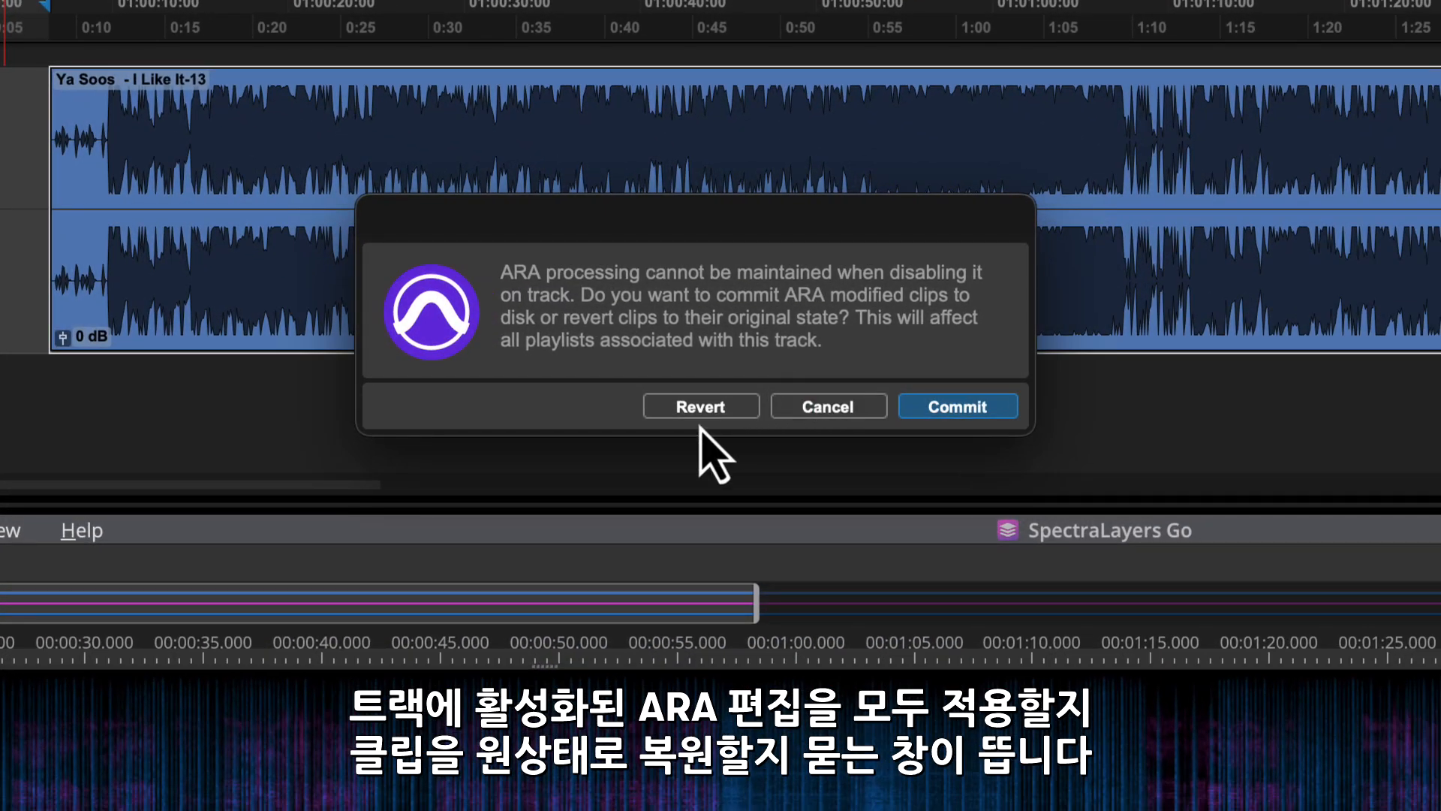